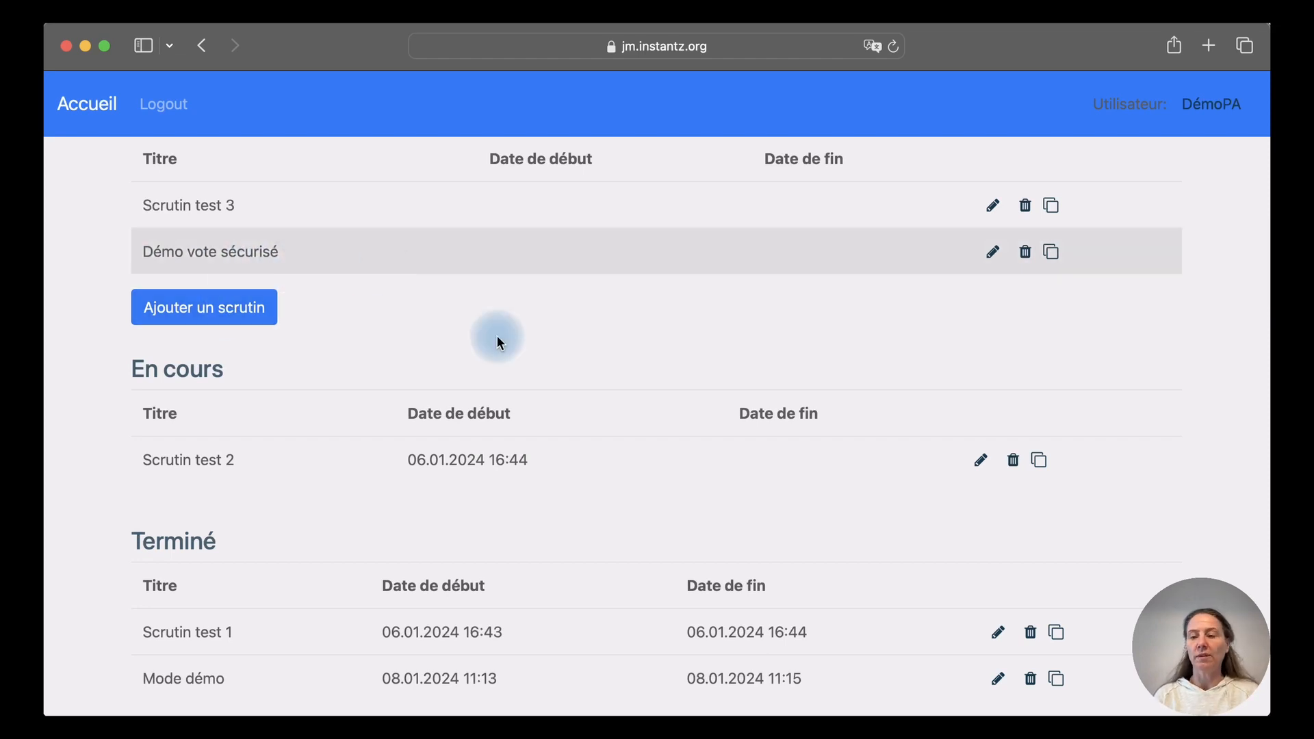
Open the Démo vote sécurisé poll for editing and review its security options
{"action": "left_click", "coordinate": [996, 253]}
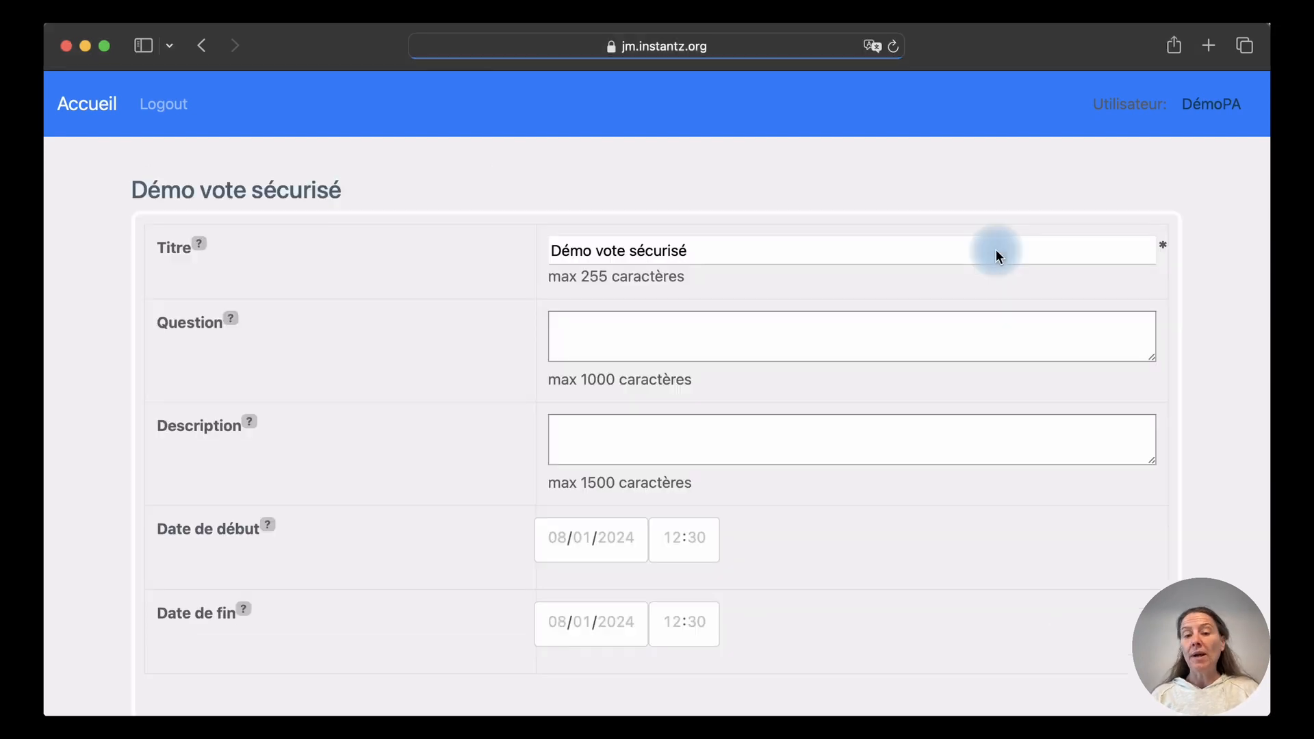
{"action": "scroll", "coordinate": [995, 253], "scroll_direction": "down", "scroll_amount": 7}
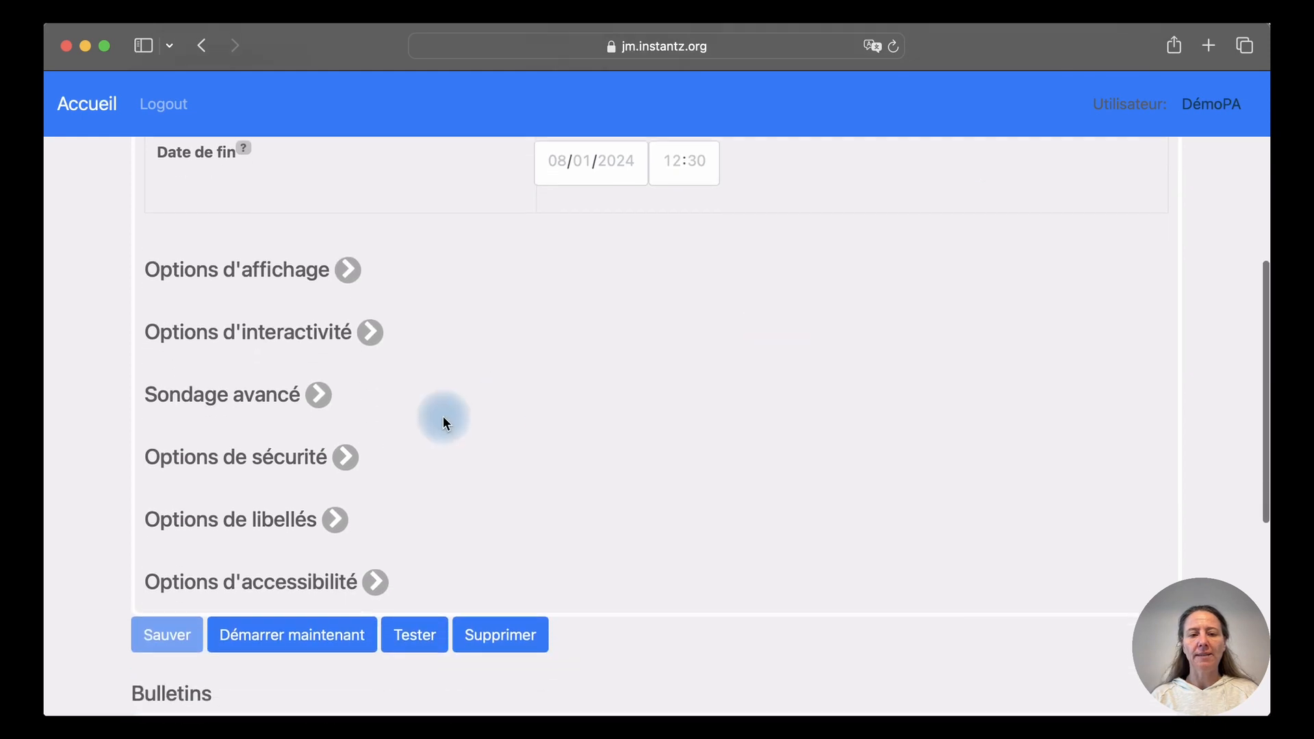
{"action": "left_click", "coordinate": [349, 456]}
{"action": "scroll", "coordinate": [346, 456], "scroll_direction": "down", "scroll_amount": 2}
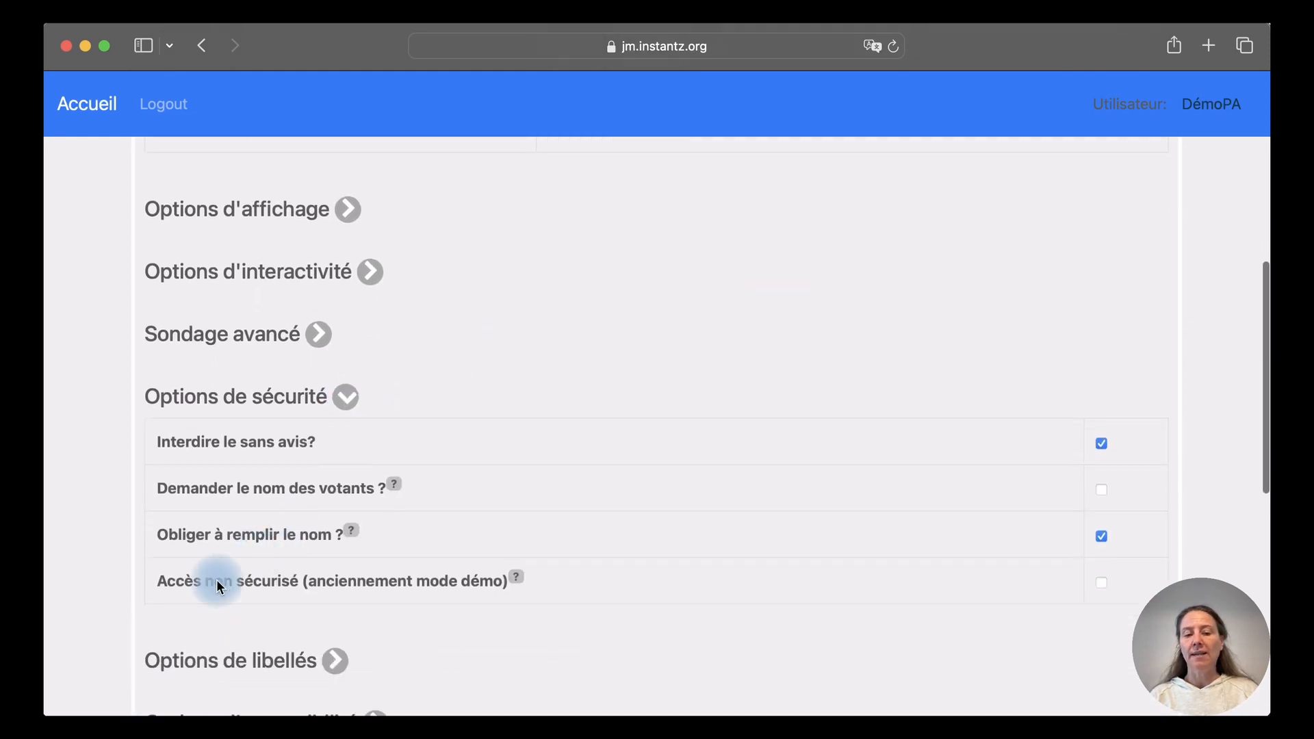
{"action": "left_click", "coordinate": [345, 397]}
Review the grade-label options, then scroll to the still-empty Bulletins section
{"action": "left_click", "coordinate": [340, 461]}
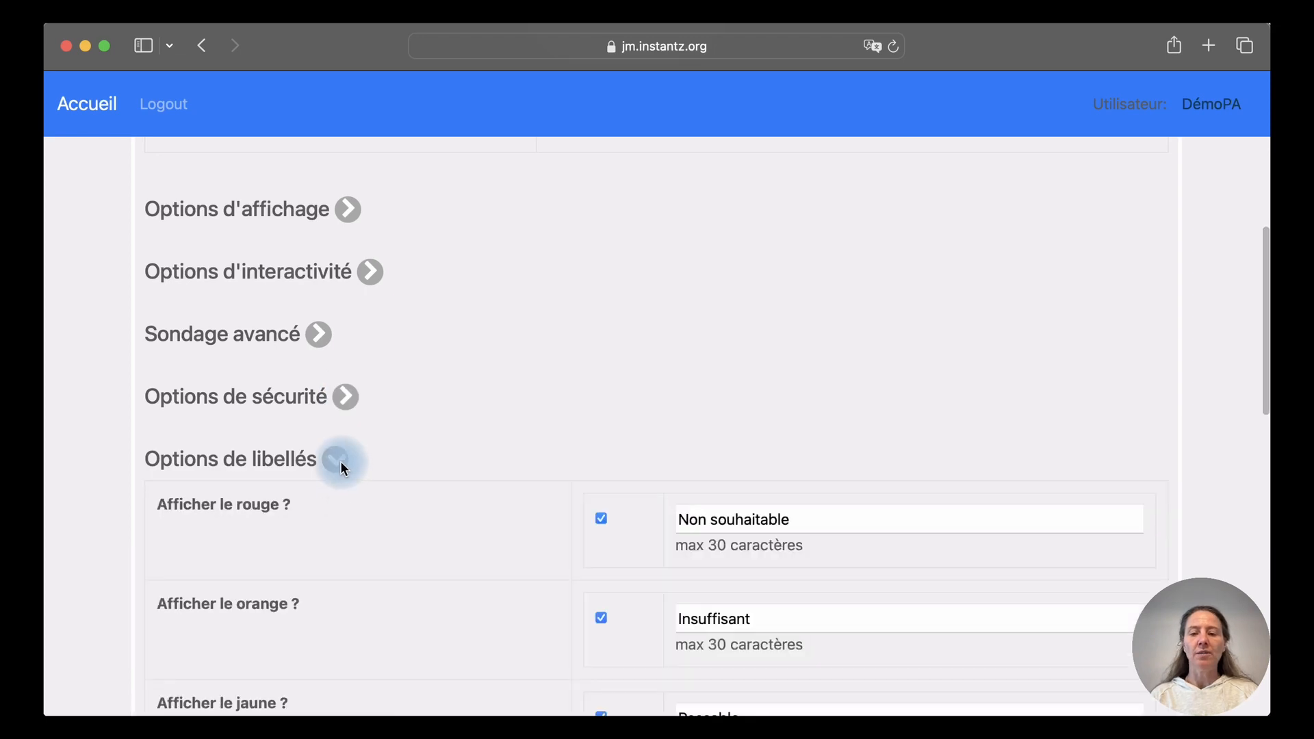
{"action": "scroll", "coordinate": [342, 467], "scroll_direction": "down", "scroll_amount": 3}
{"action": "scroll", "coordinate": [342, 468], "scroll_direction": "down", "scroll_amount": 4}
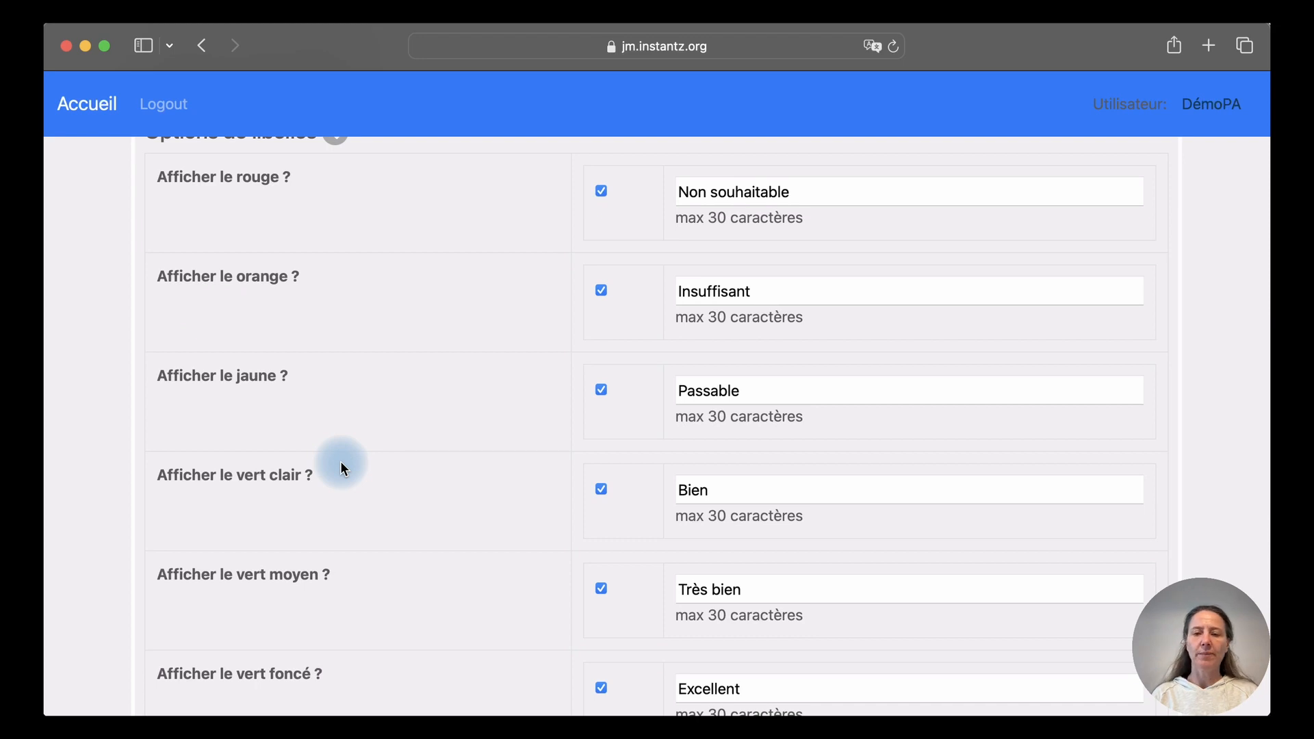
{"action": "scroll", "coordinate": [504, 211], "scroll_direction": "up", "scroll_amount": 2}
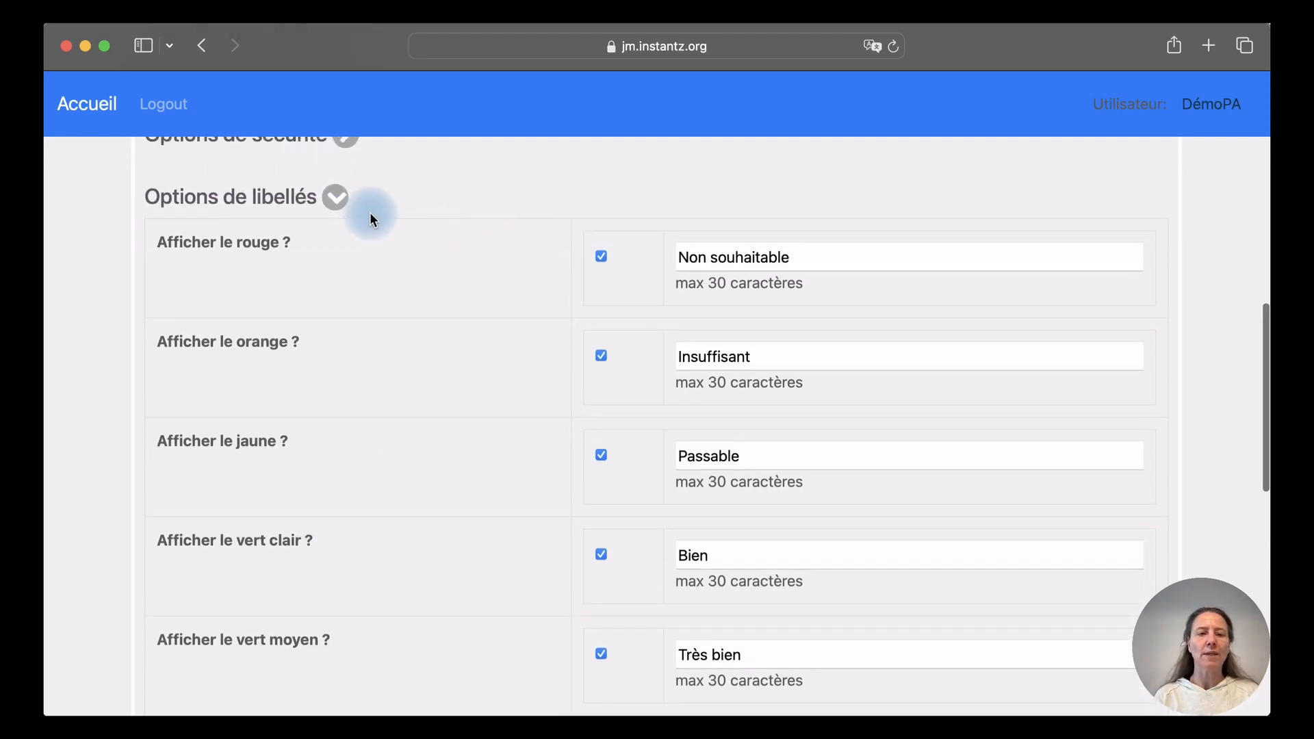
{"action": "left_click", "coordinate": [335, 199]}
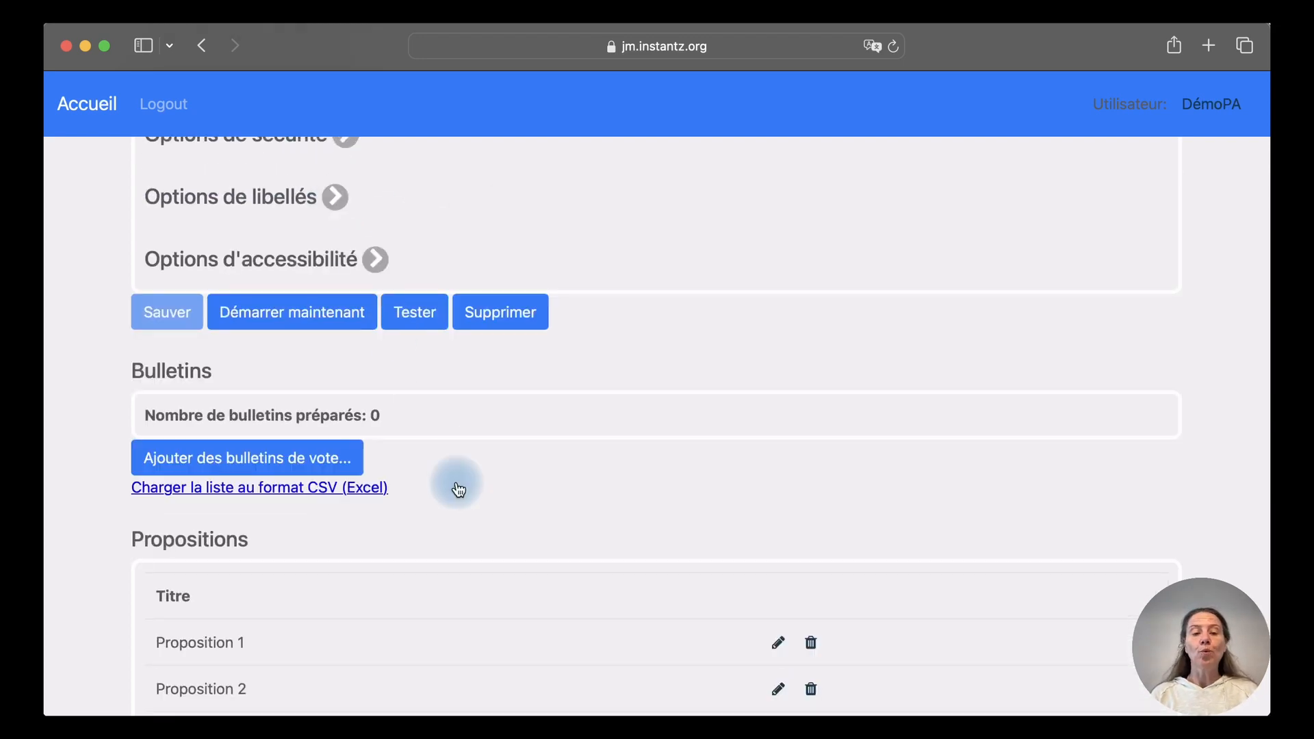
{"action": "scroll", "coordinate": [457, 488], "scroll_direction": "down", "scroll_amount": 3}
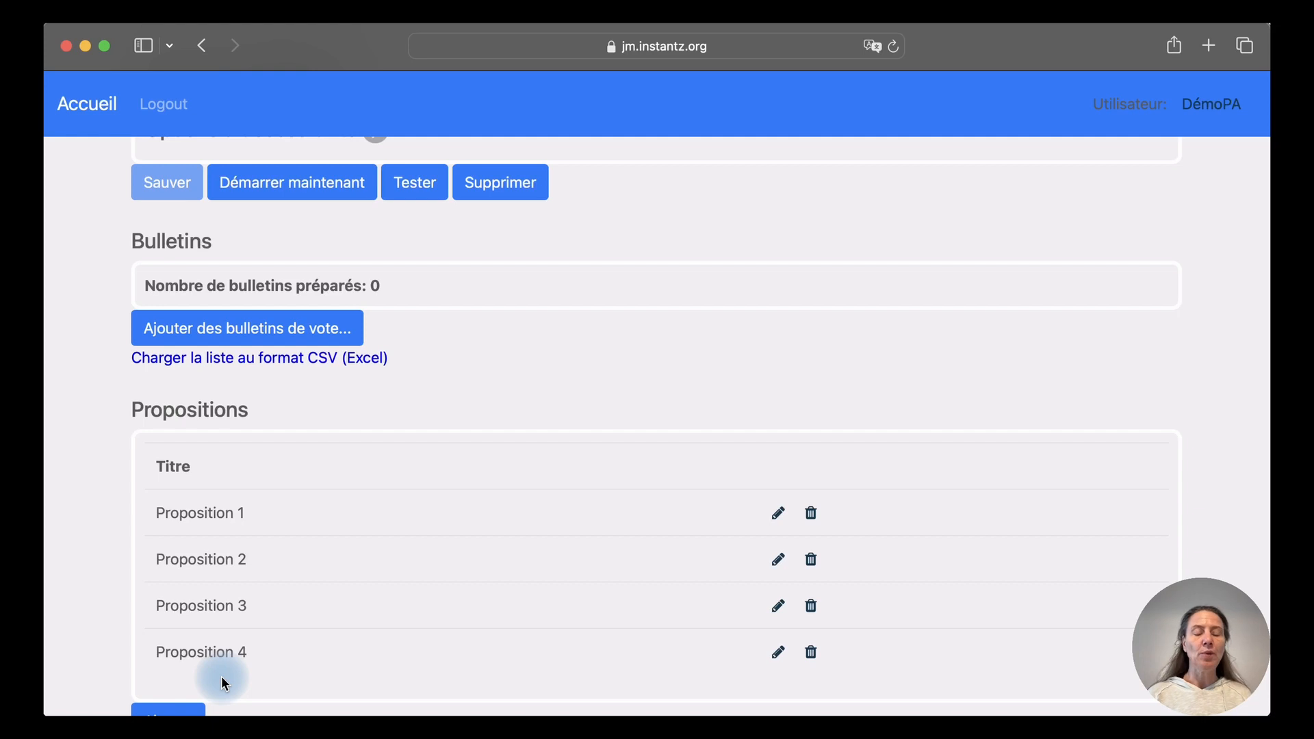
{"action": "scroll", "coordinate": [221, 677], "scroll_direction": "up", "scroll_amount": 3}
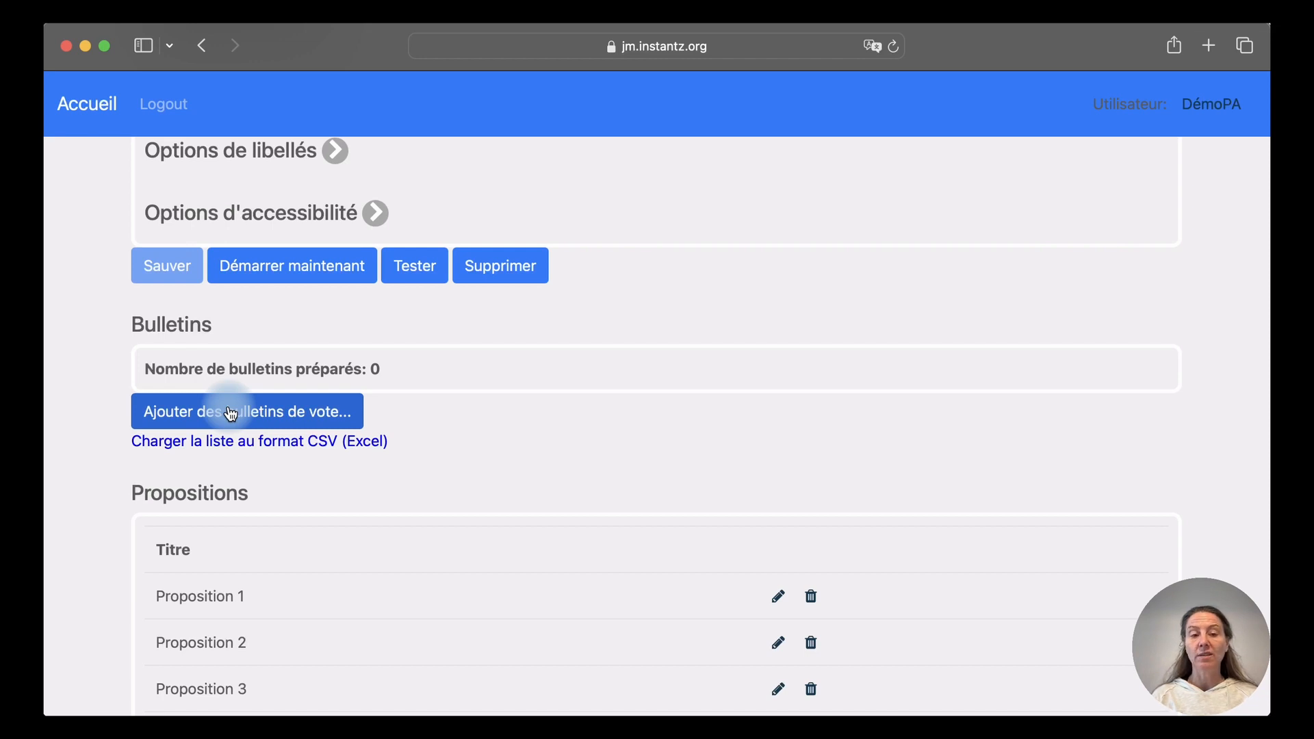
Request 10 new ballots in the ballot-generation form
{"action": "left_click", "coordinate": [231, 413]}
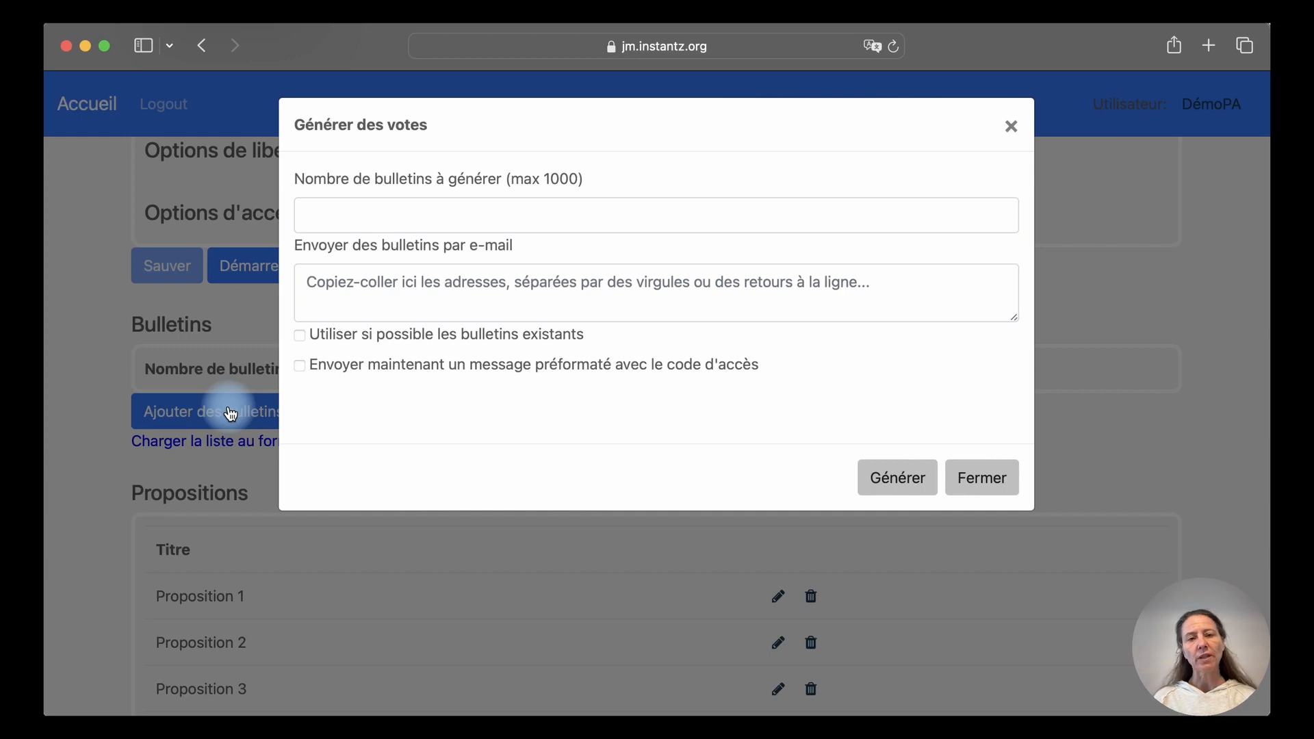
{"action": "left_click", "coordinate": [373, 216]}
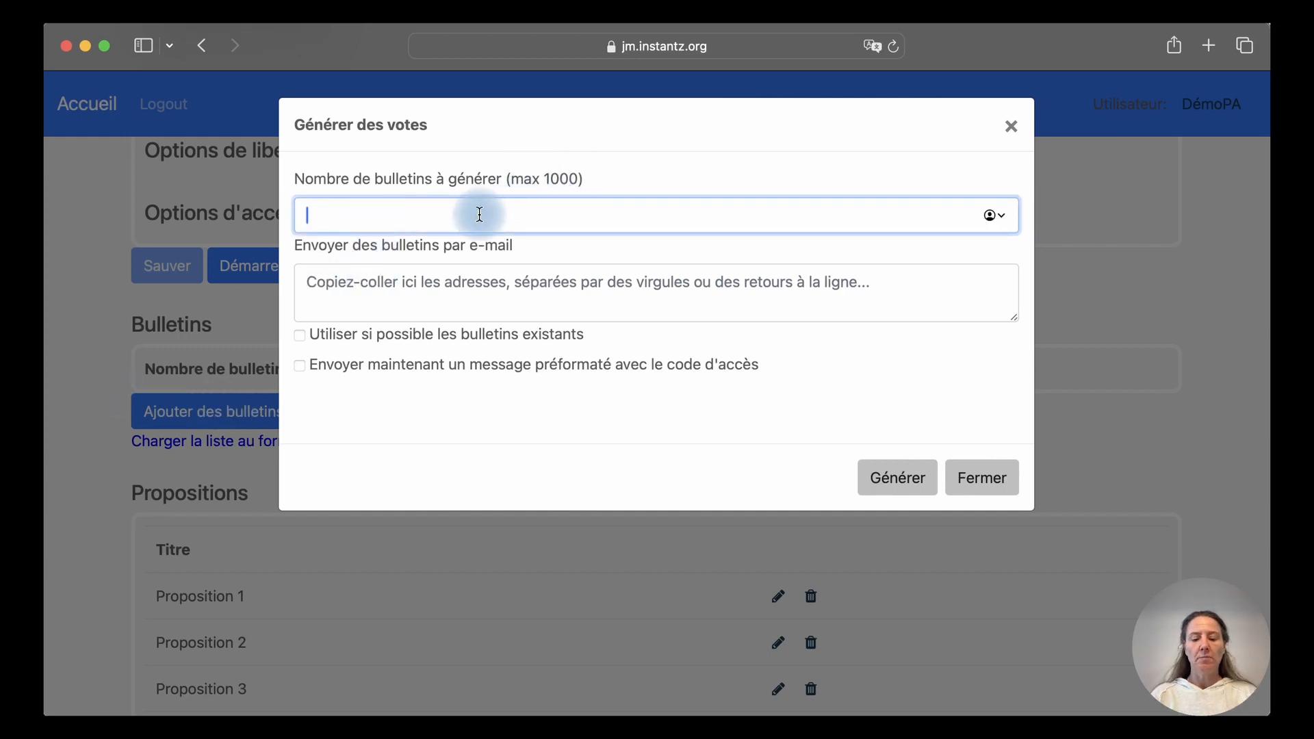
{"action": "type", "text": "10"}
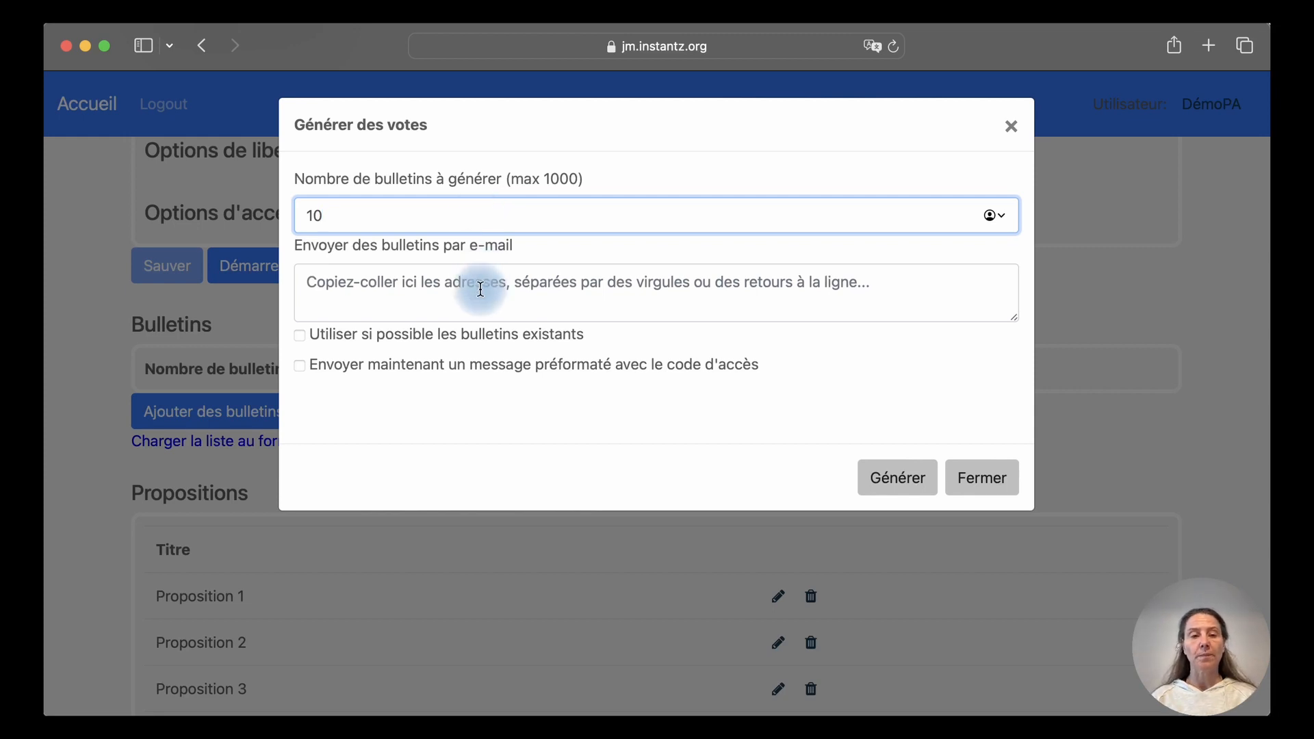
Enter the two invited voters' e-mail addresses on separate lines and generate the ballots
{"action": "left_click", "coordinate": [381, 293]}
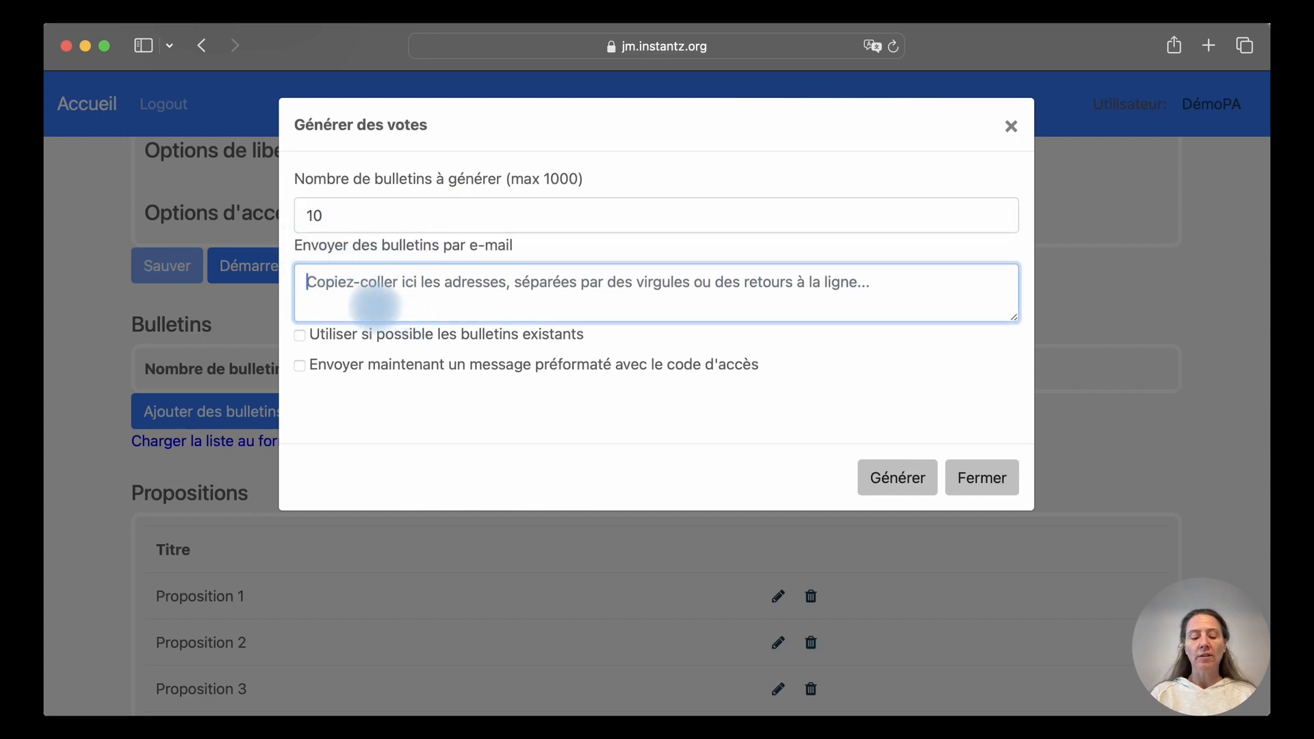
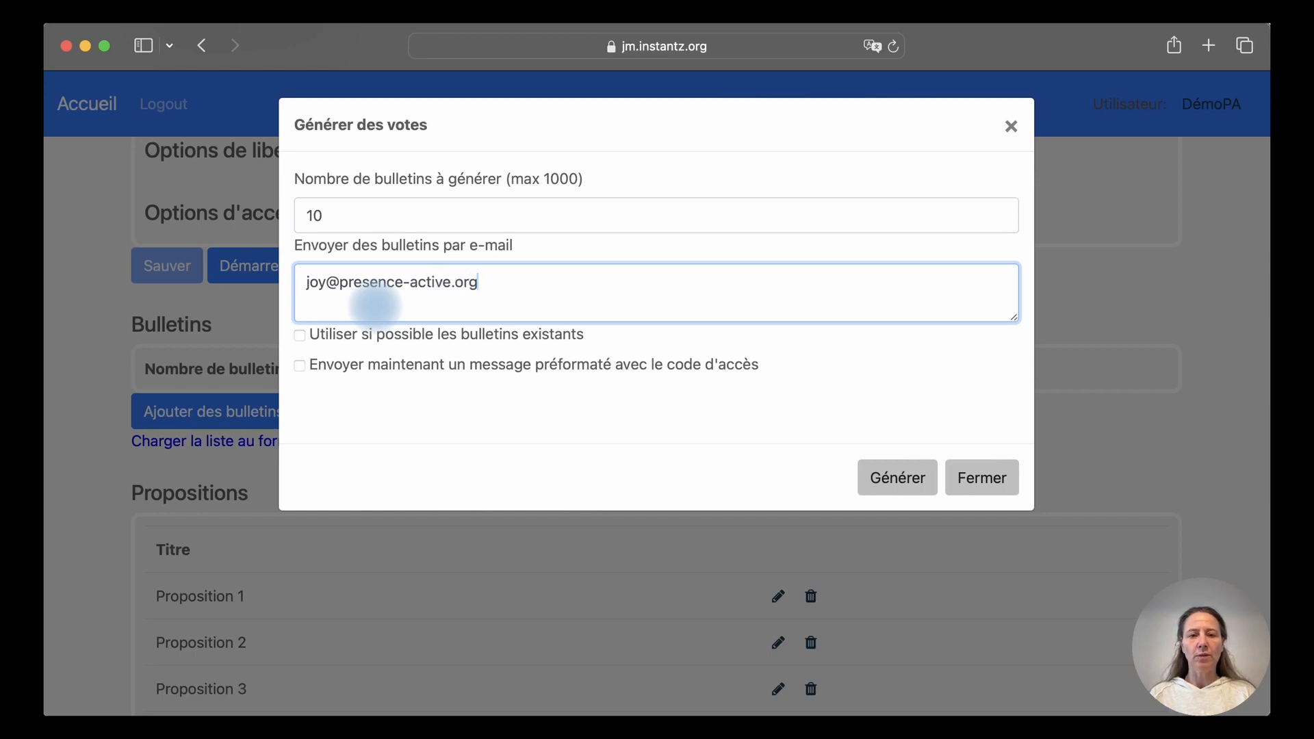
{"action": "key", "text": "alt+shift+Left"}
{"action": "key", "text": "alt+shift+Left"}
{"action": "key", "text": "shift+Left"}
{"action": "key", "text": "super+c"}
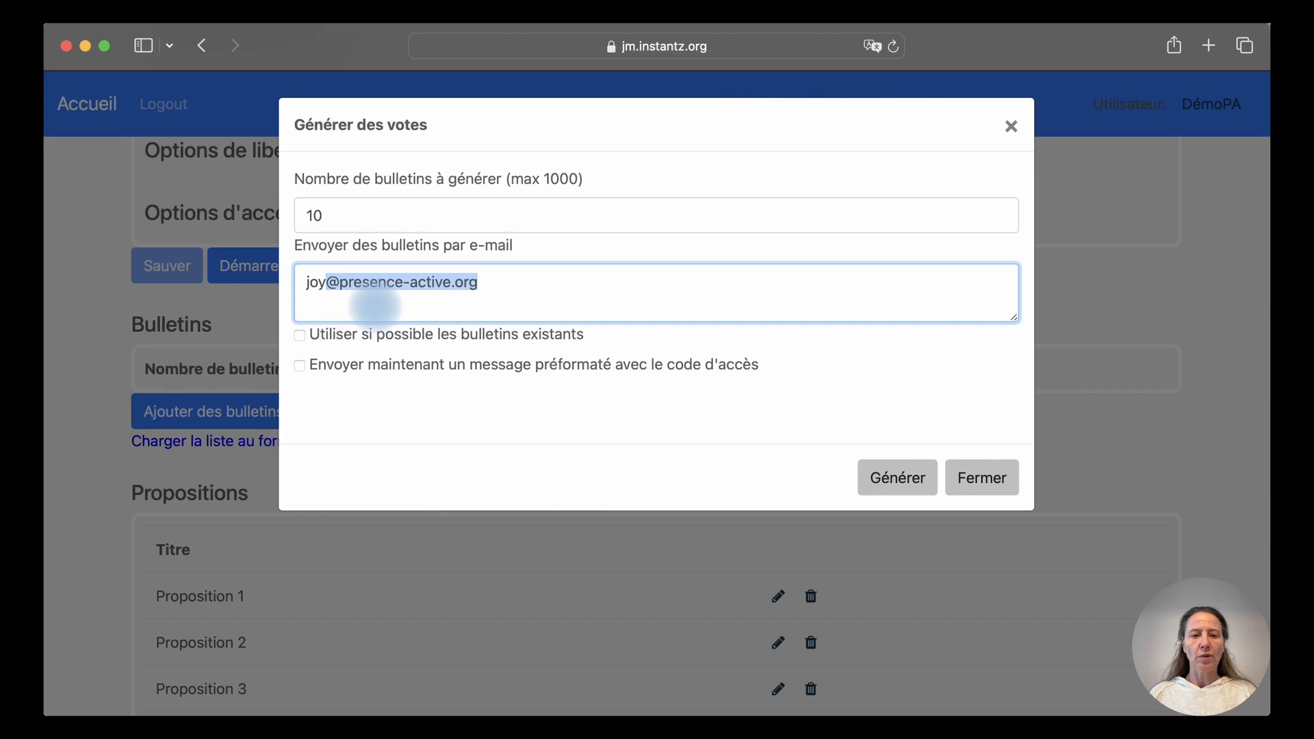
{"action": "key", "text": "Right"}
{"action": "key", "text": "Return"}
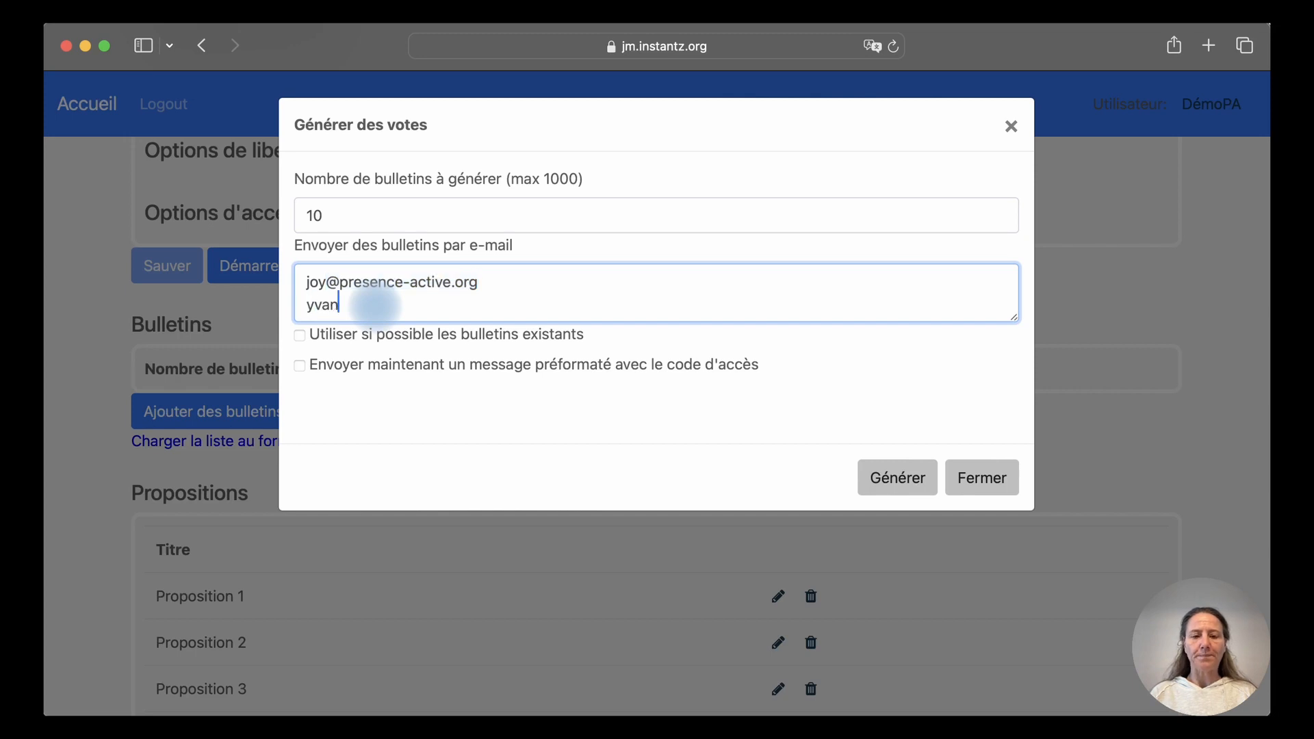
{"action": "key", "text": "super+v"}
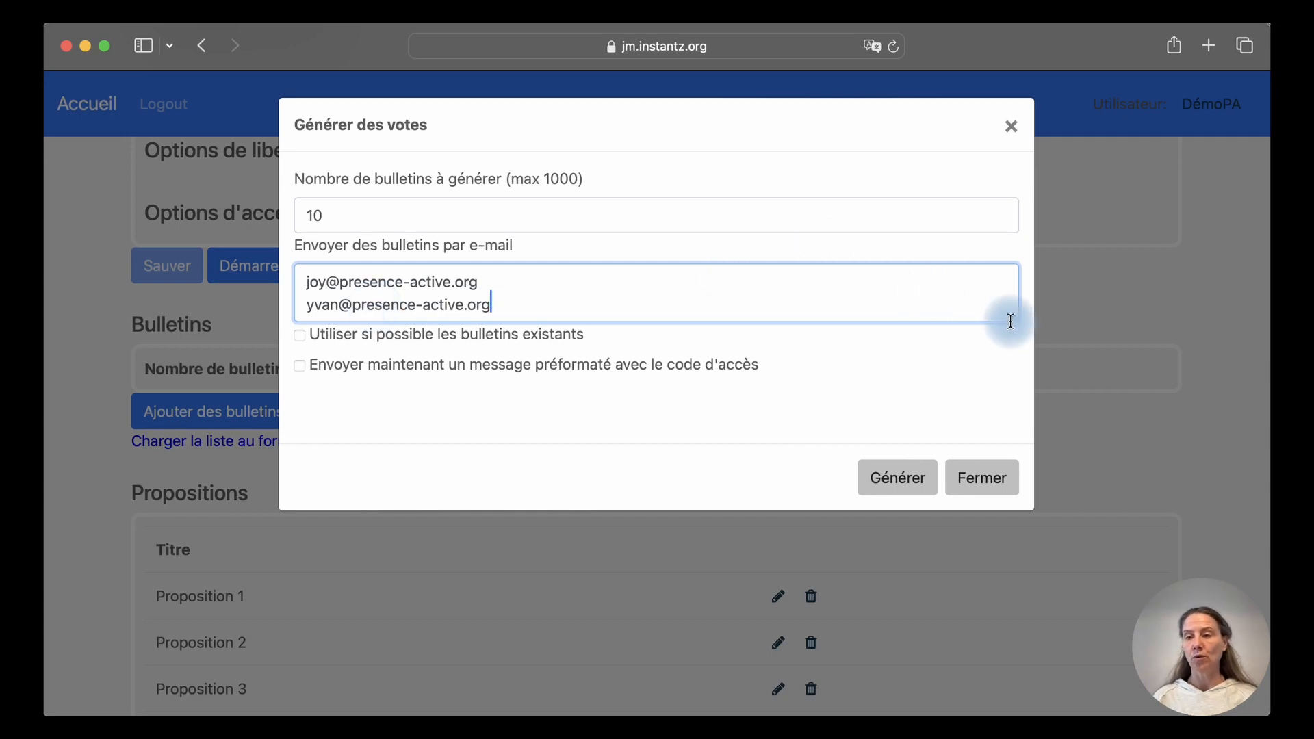
{"action": "left_click_drag", "start_coordinate": [1011, 321], "coordinate": [1009, 373]}
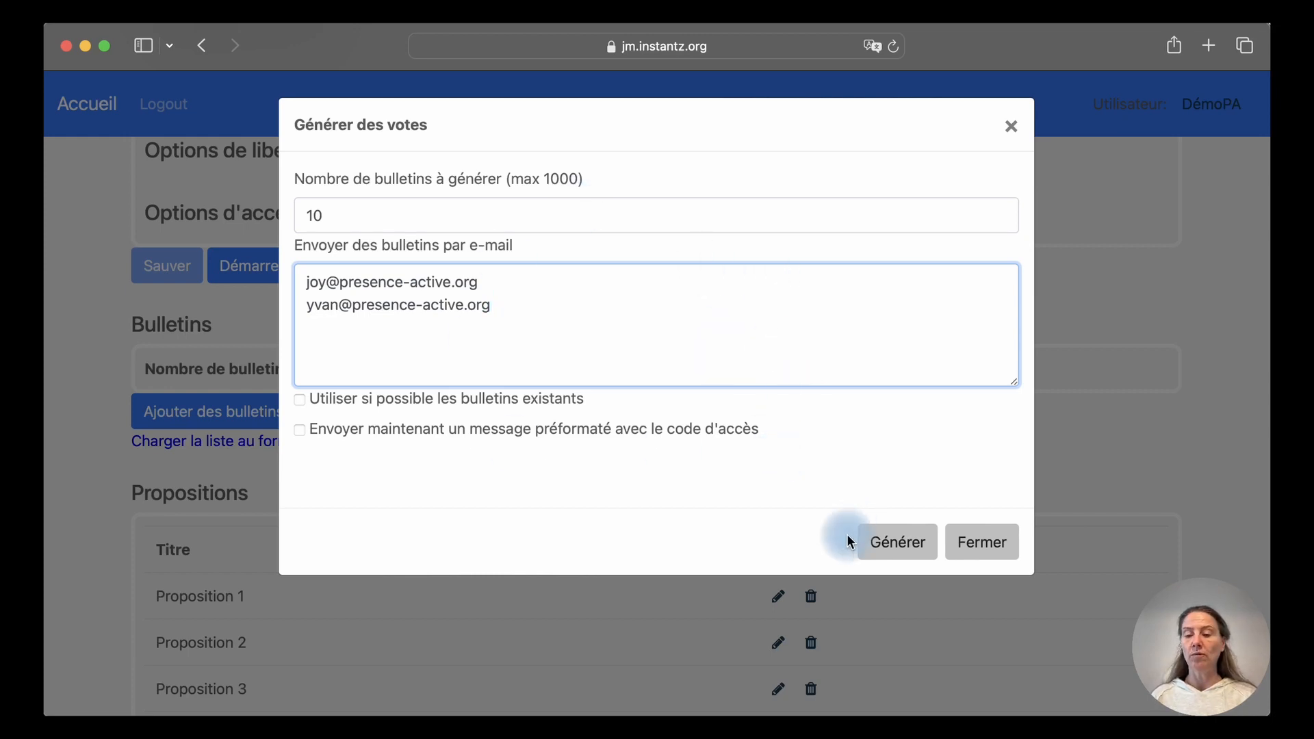
{"action": "left_click", "coordinate": [914, 546]}
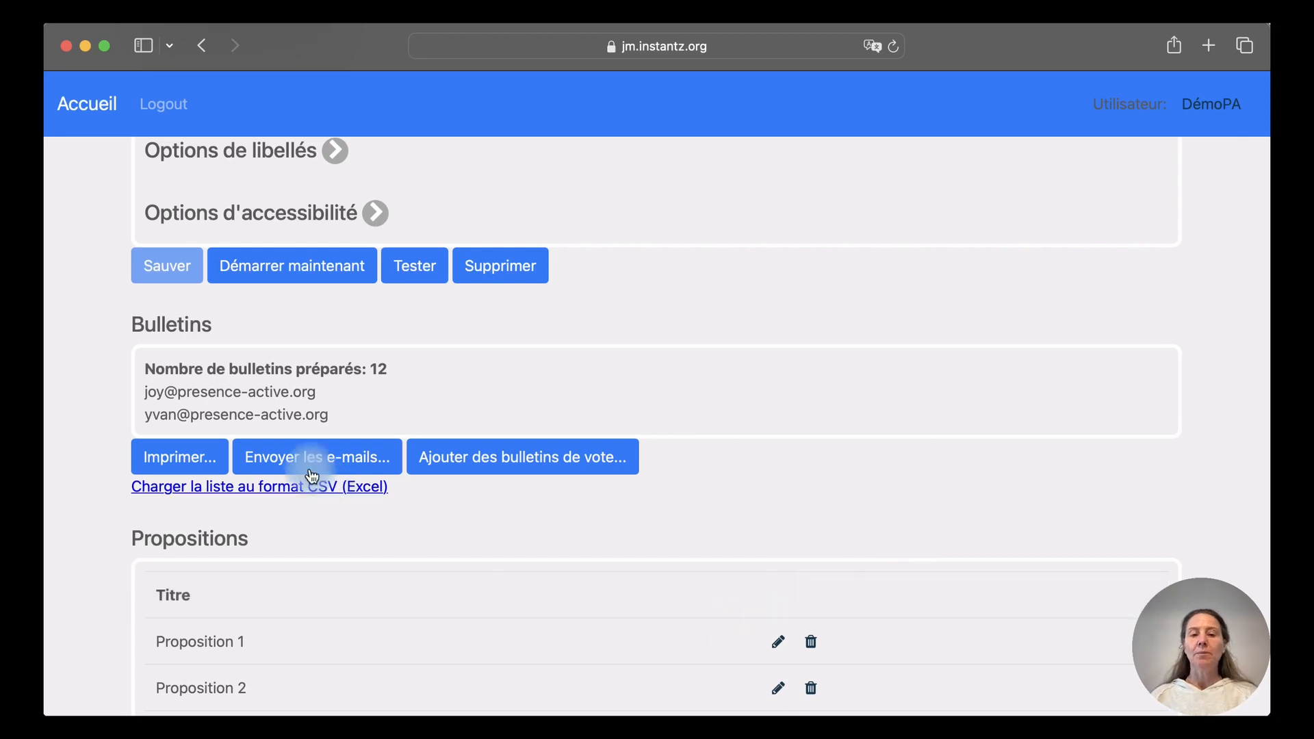
Open the printable PDF of ballot voting codes with QR codes
{"action": "left_click", "coordinate": [179, 457]}
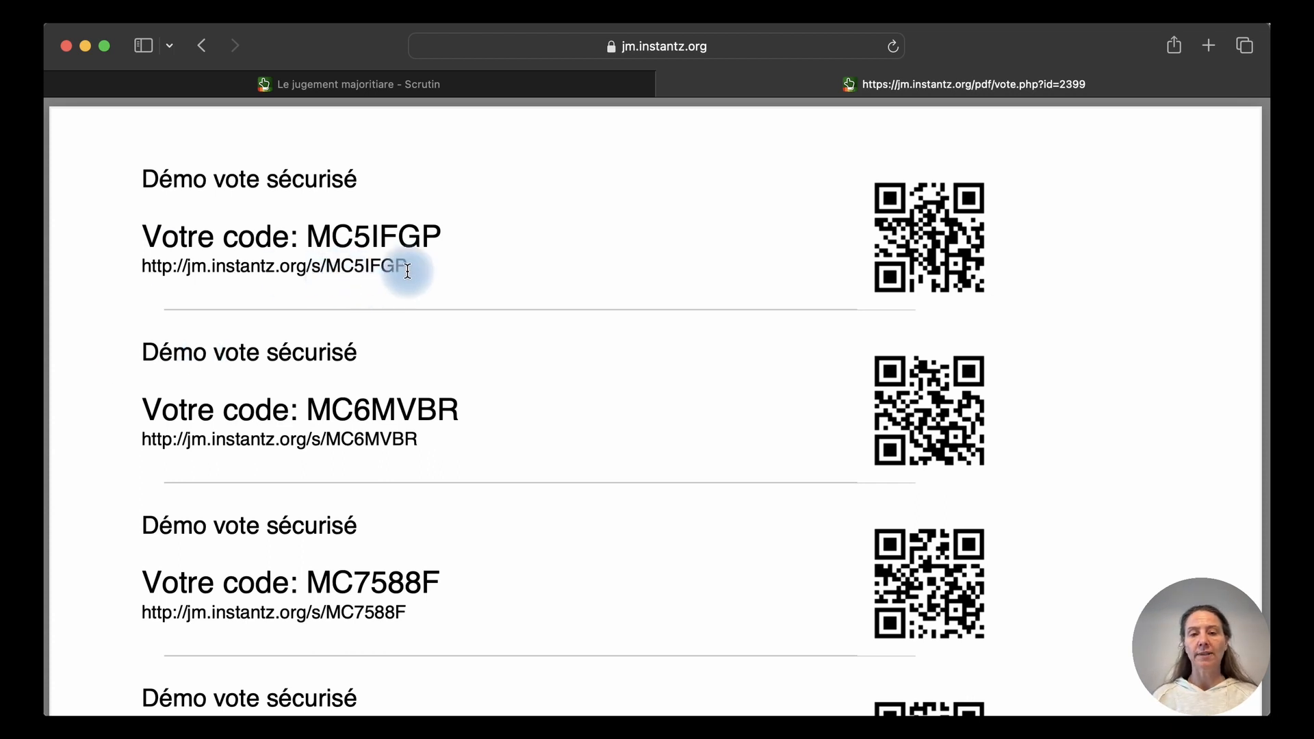
Look over the ballot codes PDF, then return to the poll's administration tab
{"action": "mouse_move", "coordinate": [414, 266]}
{"action": "left_mouse_down"}
{"action": "mouse_move", "coordinate": [141, 266]}
{"action": "mouse_move", "coordinate": [429, 264]}
{"action": "left_mouse_up"}
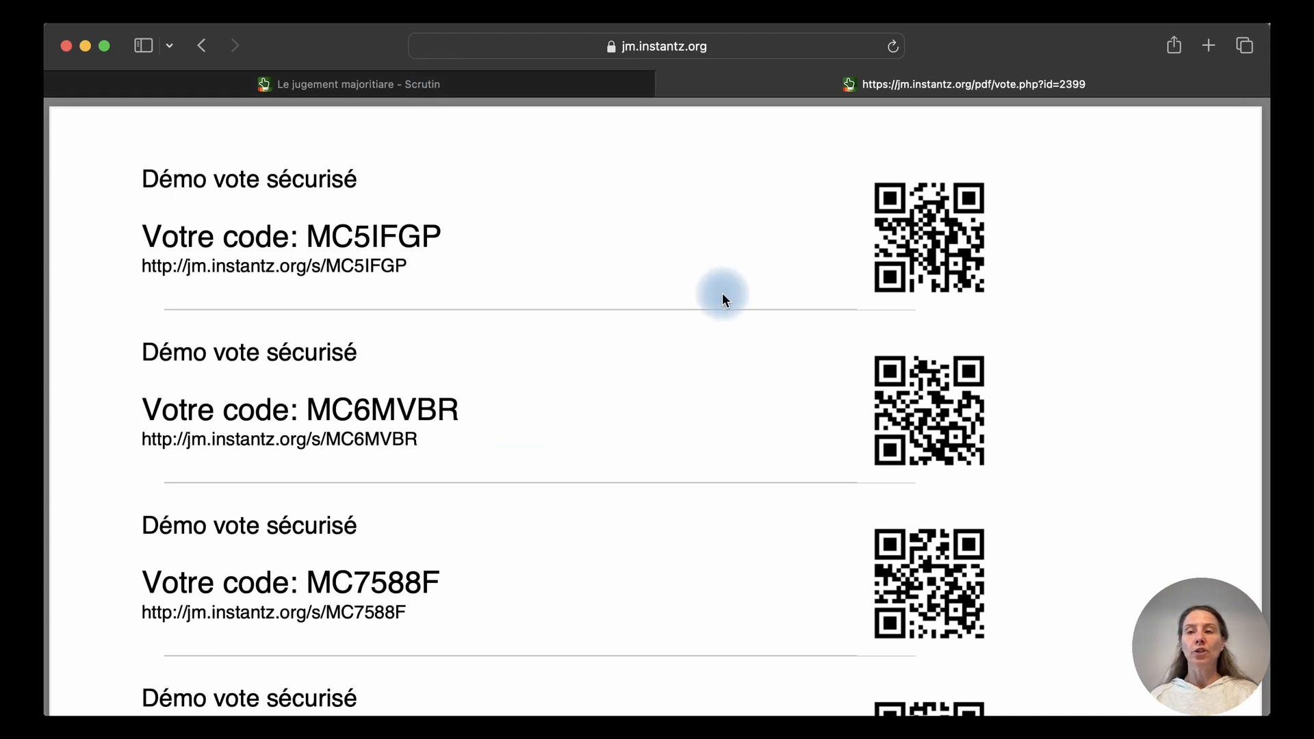
{"action": "left_click", "coordinate": [536, 81]}
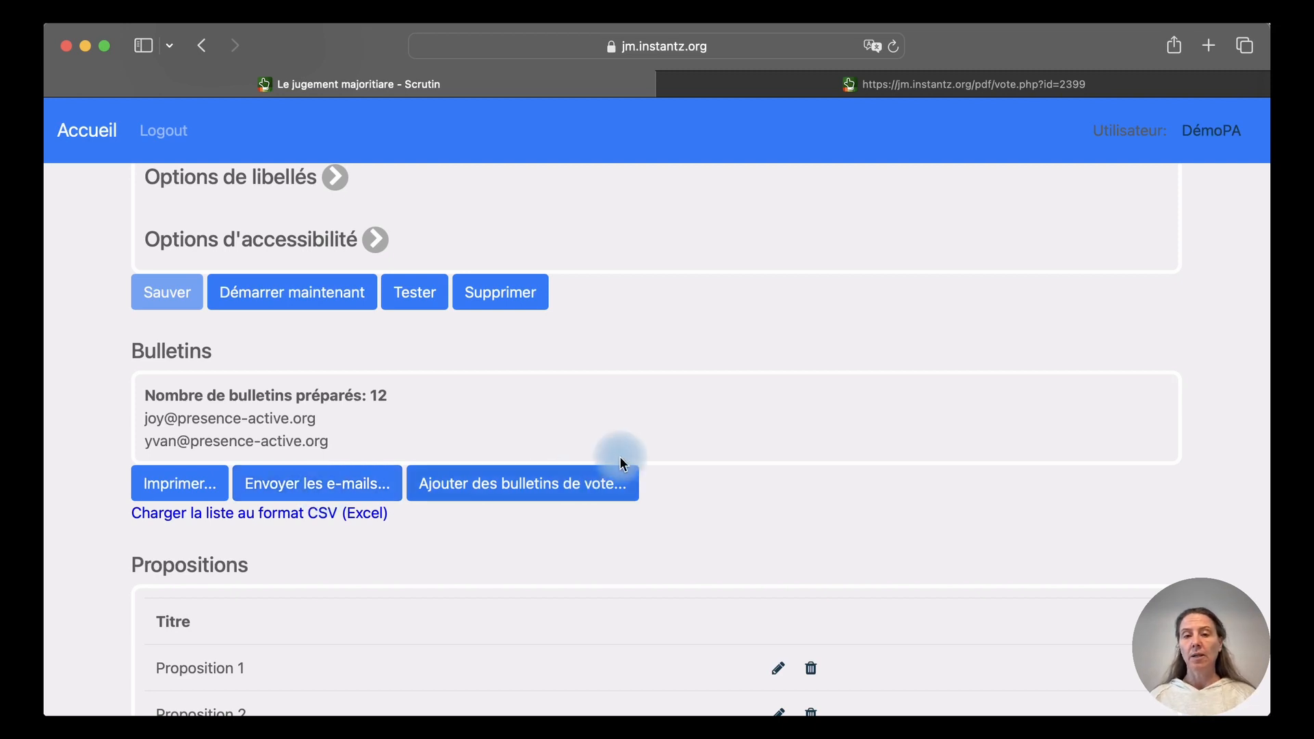
{"action": "scroll", "coordinate": [619, 456], "scroll_direction": "up", "scroll_amount": 10}
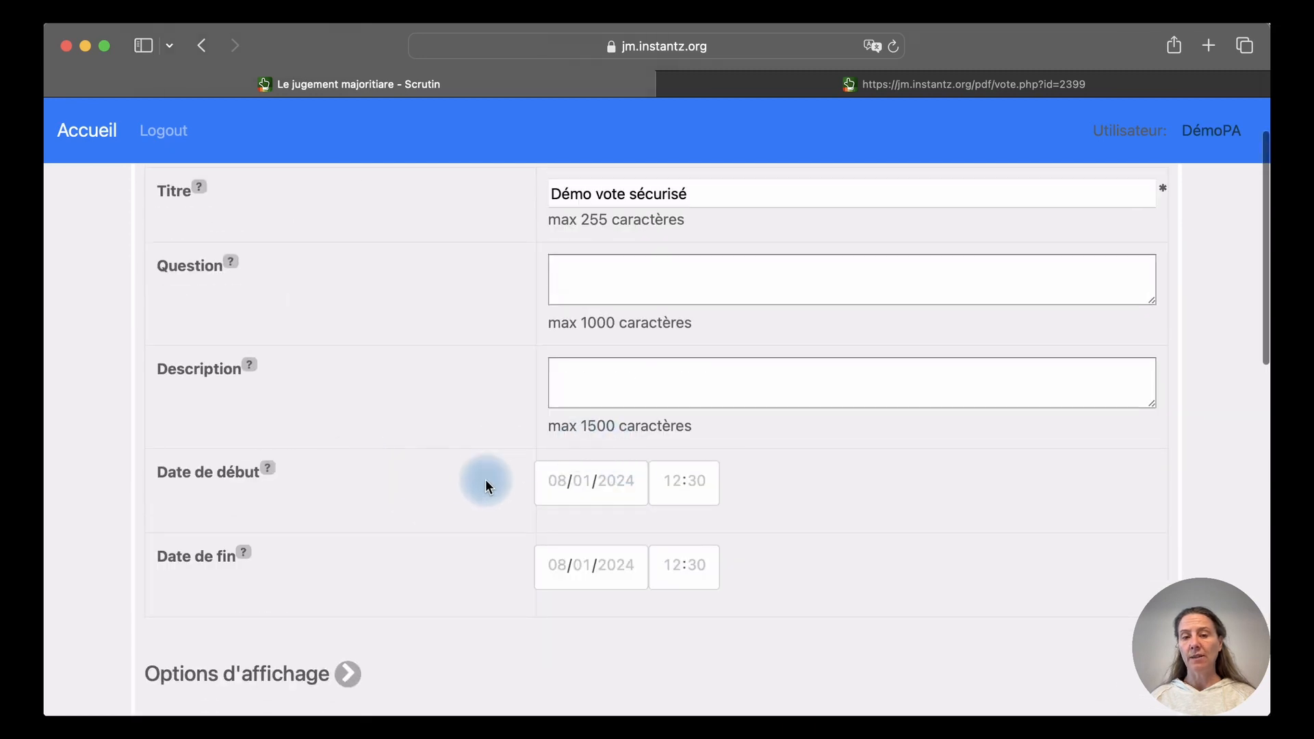
{"action": "left_click", "coordinate": [555, 482]}
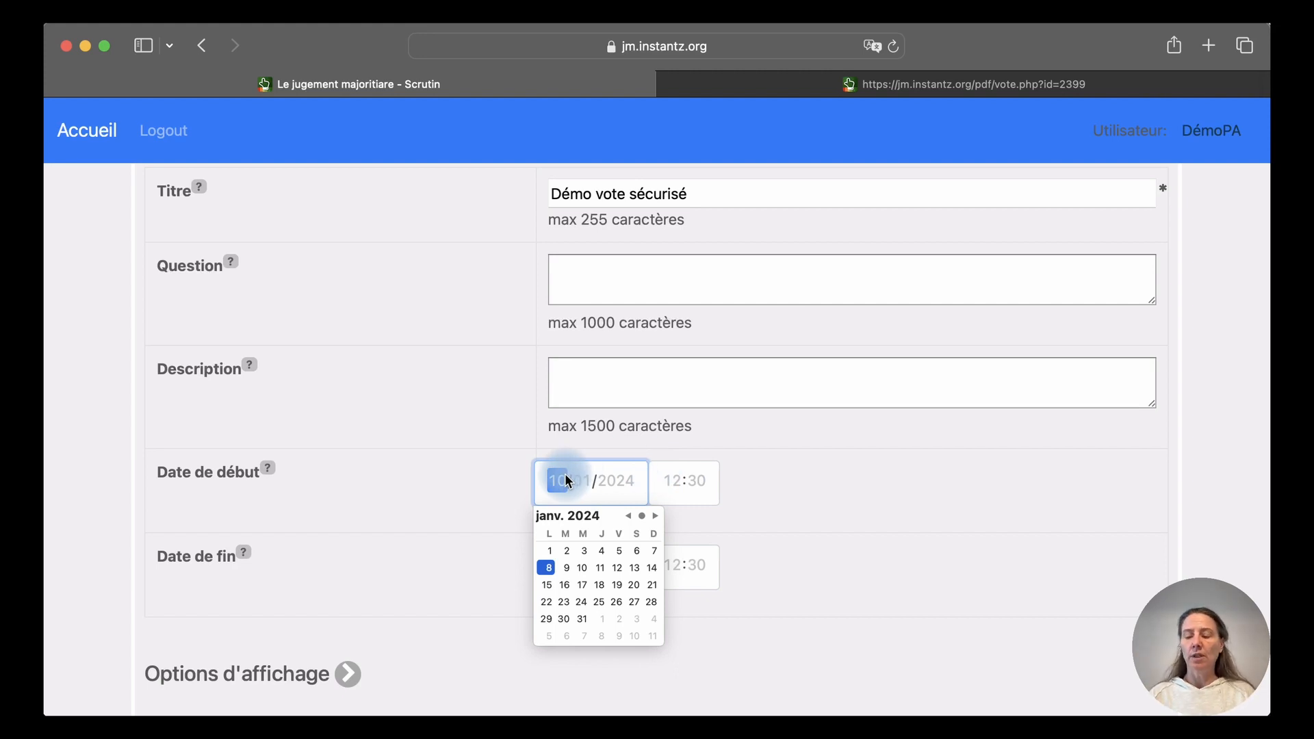
{"action": "left_click", "coordinate": [404, 493]}
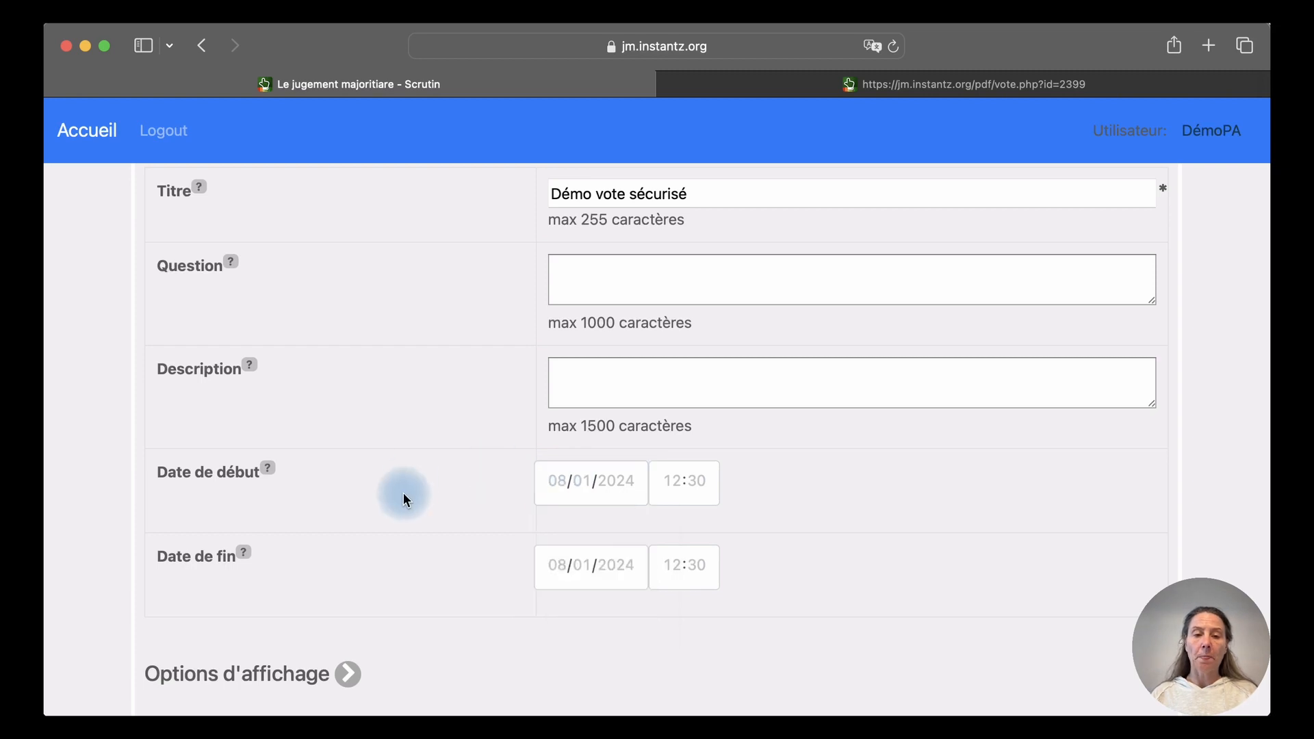
{"action": "scroll", "coordinate": [403, 493], "scroll_direction": "down", "scroll_amount": 10}
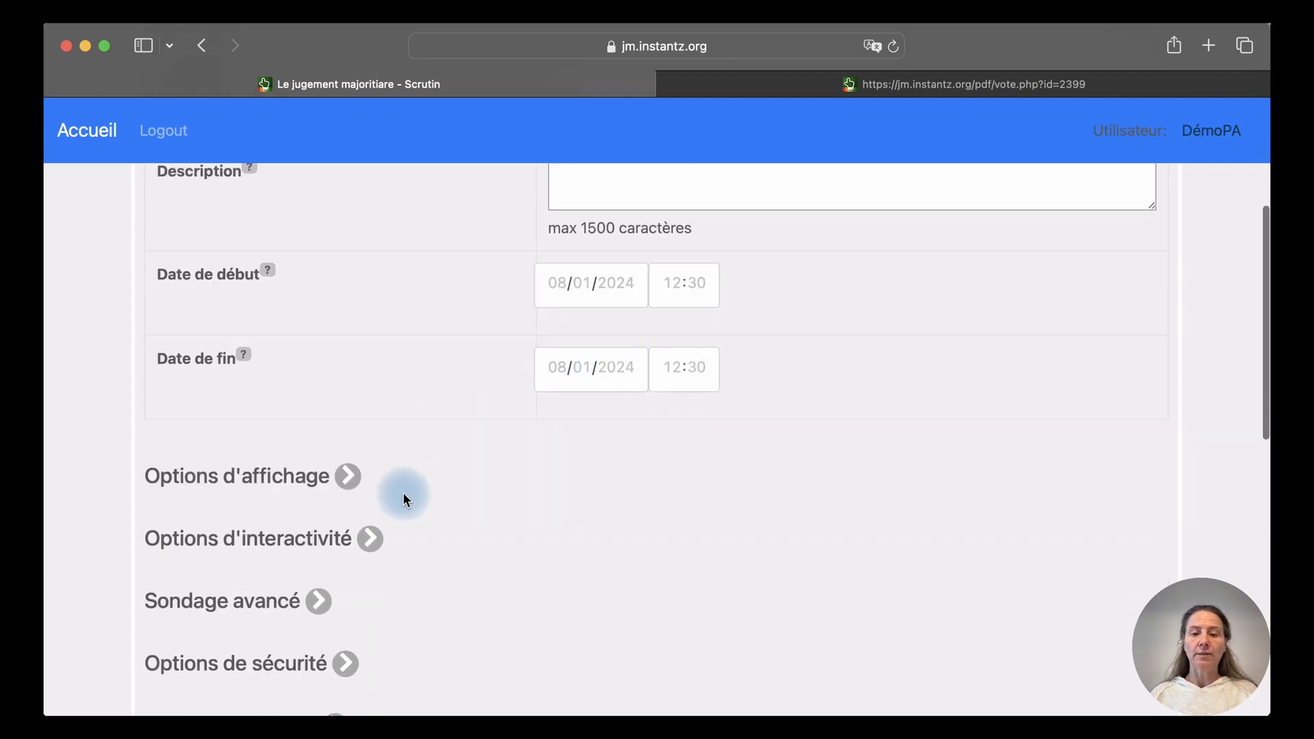
{"action": "scroll", "coordinate": [404, 493], "scroll_direction": "down", "scroll_amount": 4}
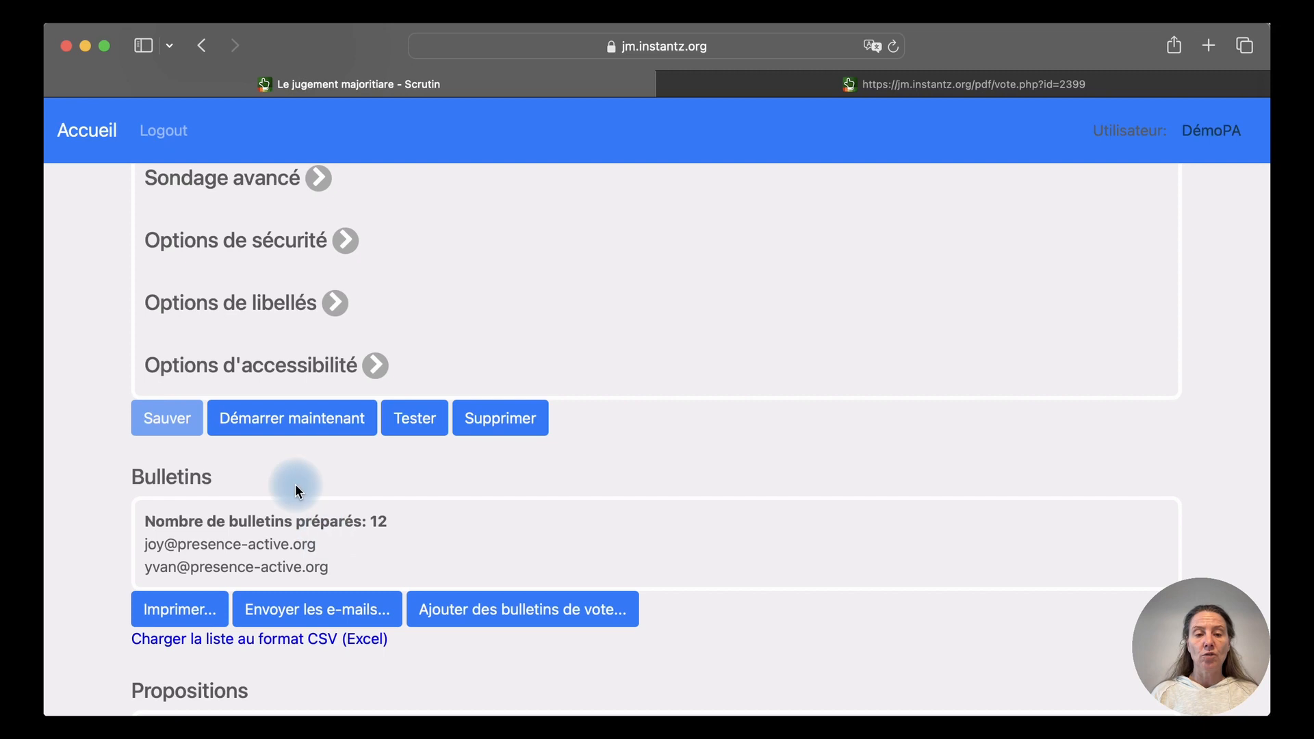
Start the vote immediately and bring up the invitation e-mail message
{"action": "left_click", "coordinate": [299, 421]}
{"action": "scroll", "coordinate": [297, 417], "scroll_direction": "up", "scroll_amount": 3}
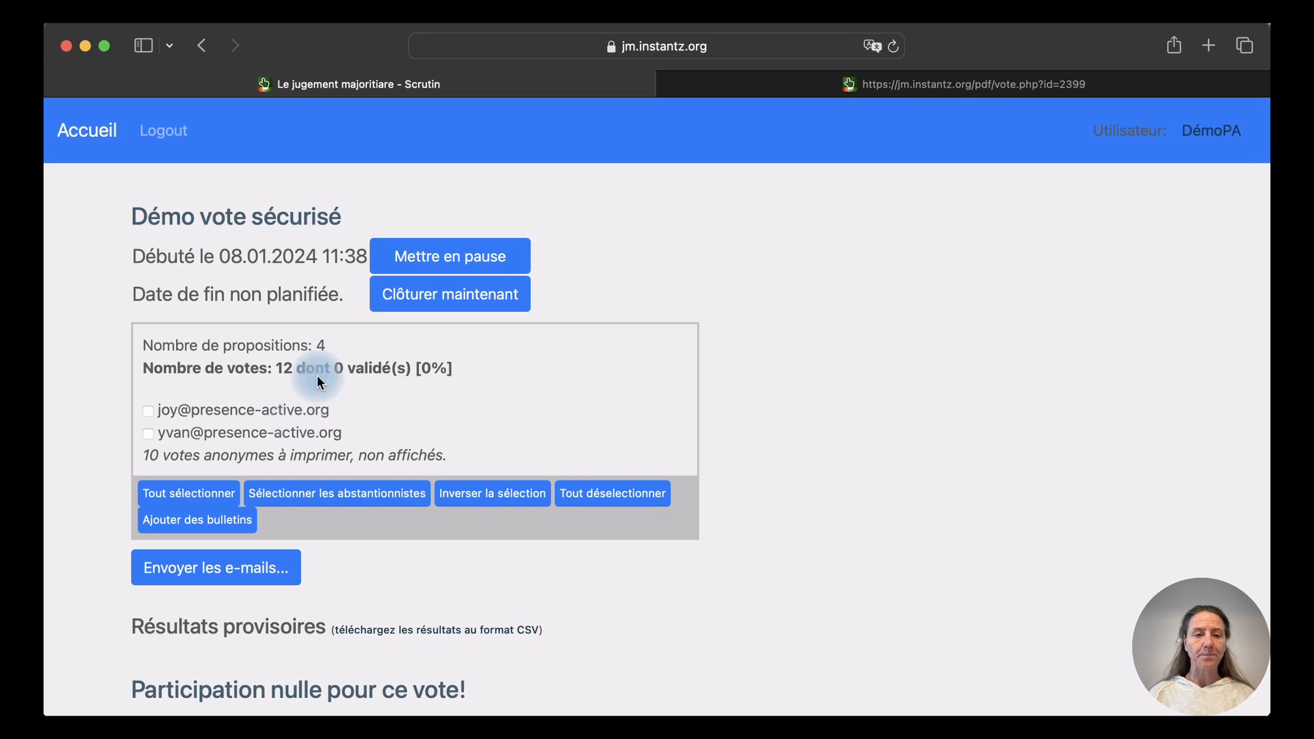
{"action": "left_click", "coordinate": [217, 572]}
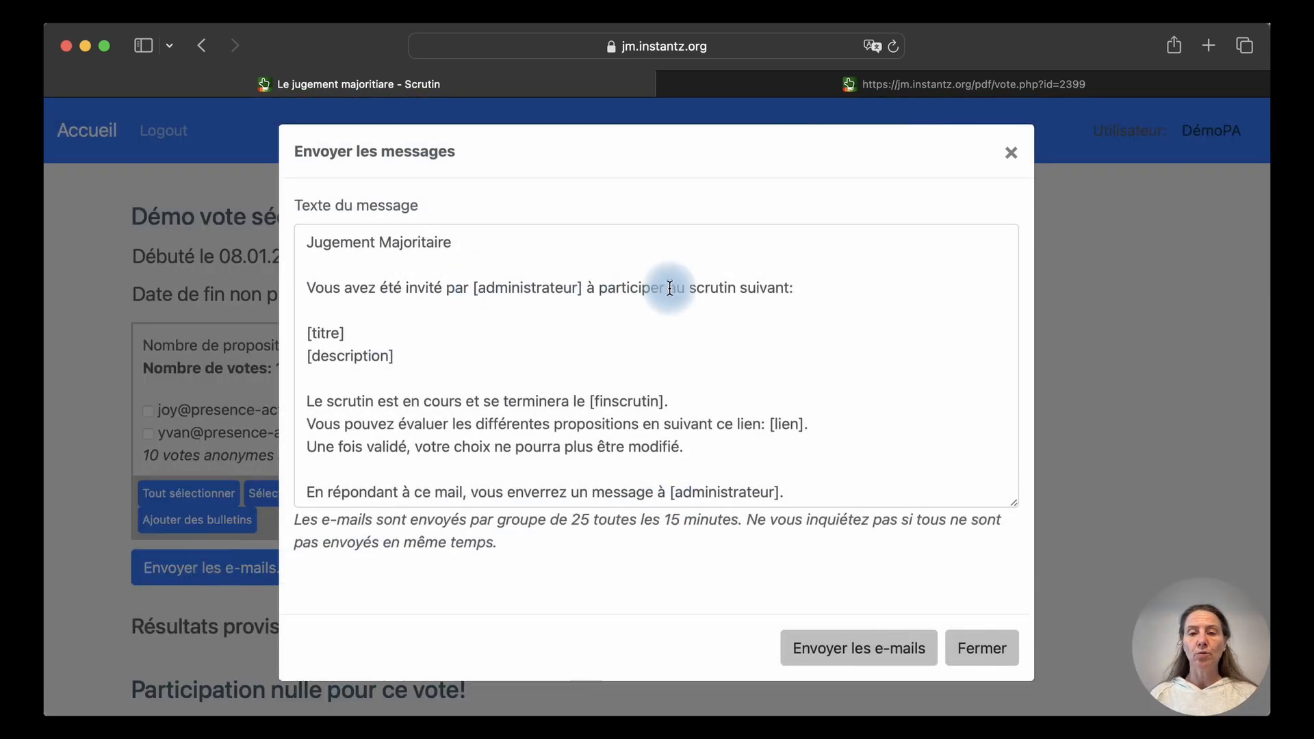
Replace the message header with 'Bonjour,' and reword the opening to 'Je t'invite'
{"action": "left_click_drag", "start_coordinate": [307, 243], "coordinate": [821, 271]}
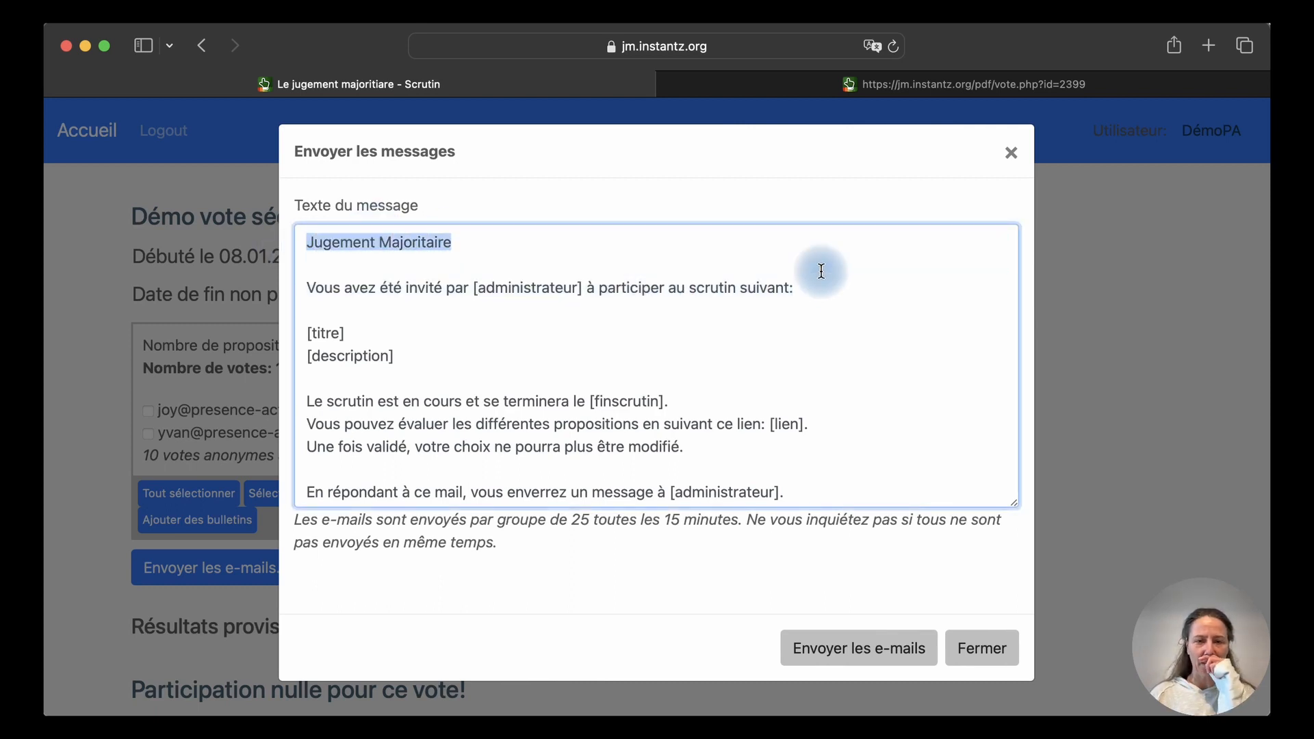
{"action": "type", "text": "Bonjo"}
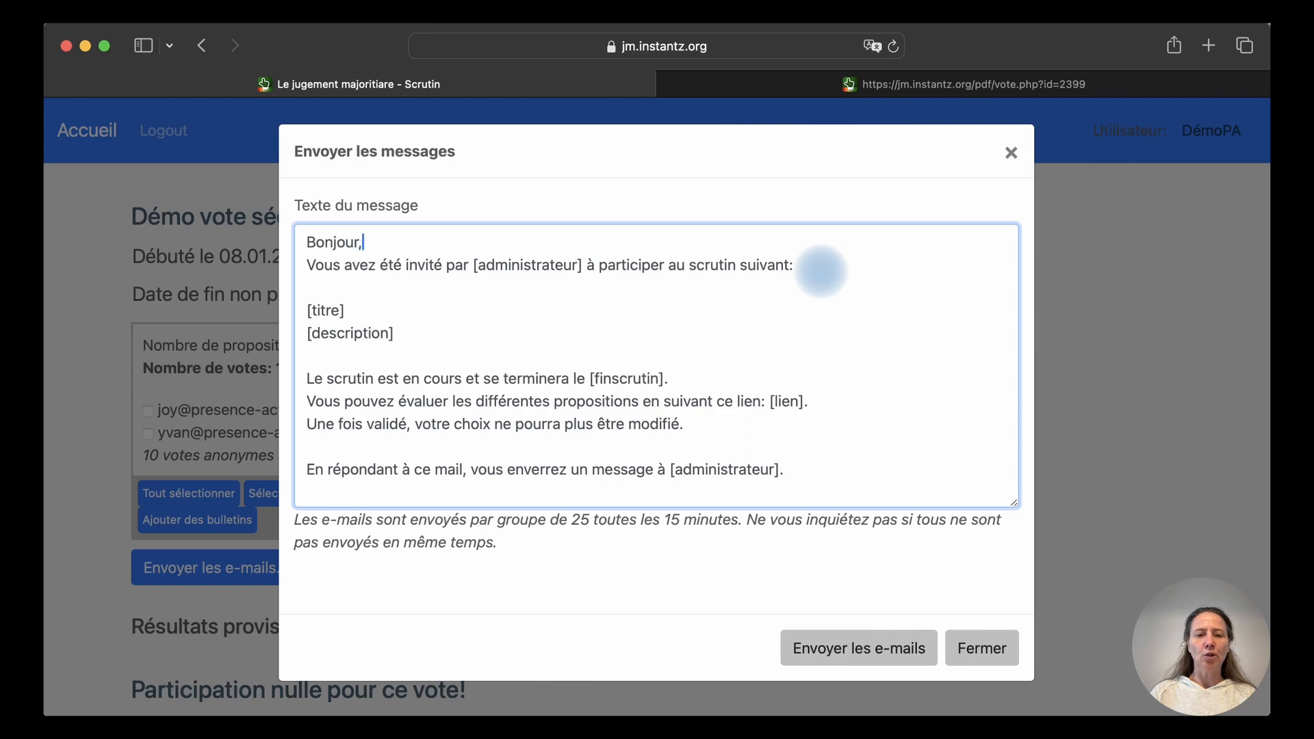
{"action": "type", "text": "ur,"}
{"action": "key", "text": "Return"}
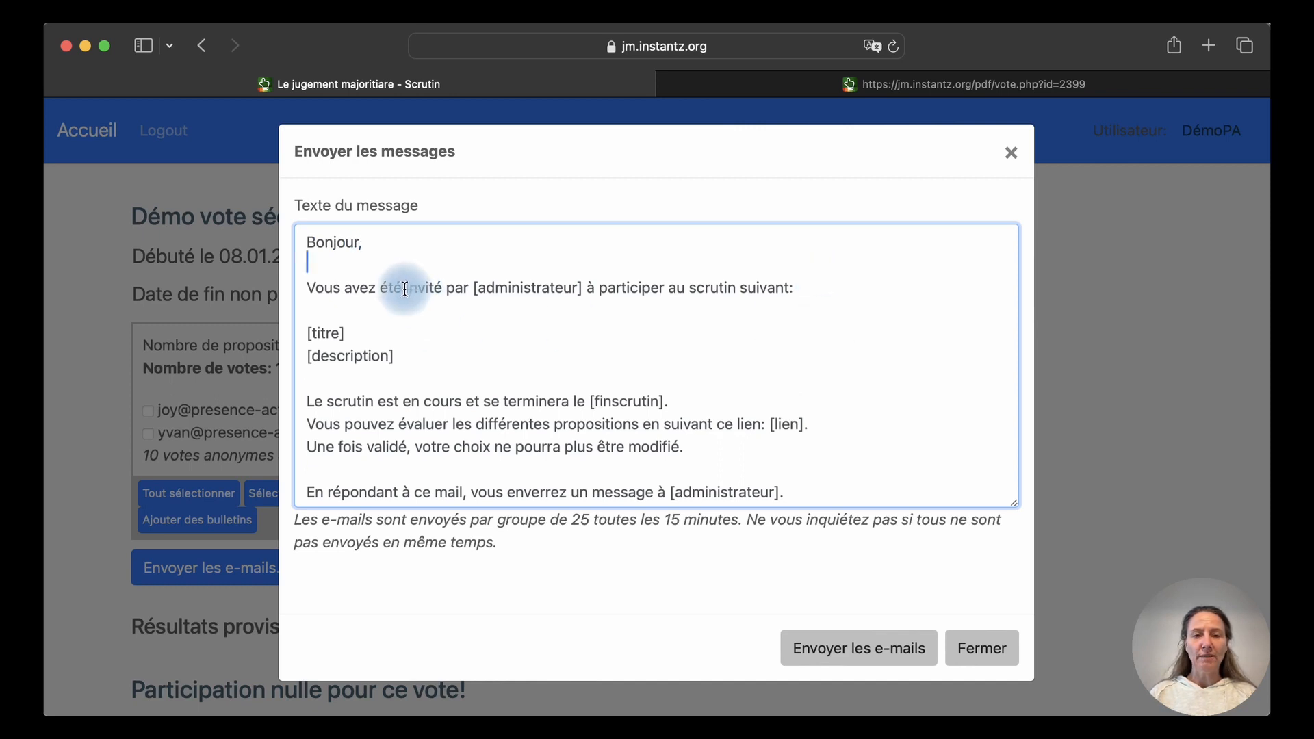
{"action": "left_click_drag", "start_coordinate": [587, 288], "coordinate": [294, 286]}
{"action": "key", "text": "BackSpace"}
{"action": "type", "text": "Je t0i"}
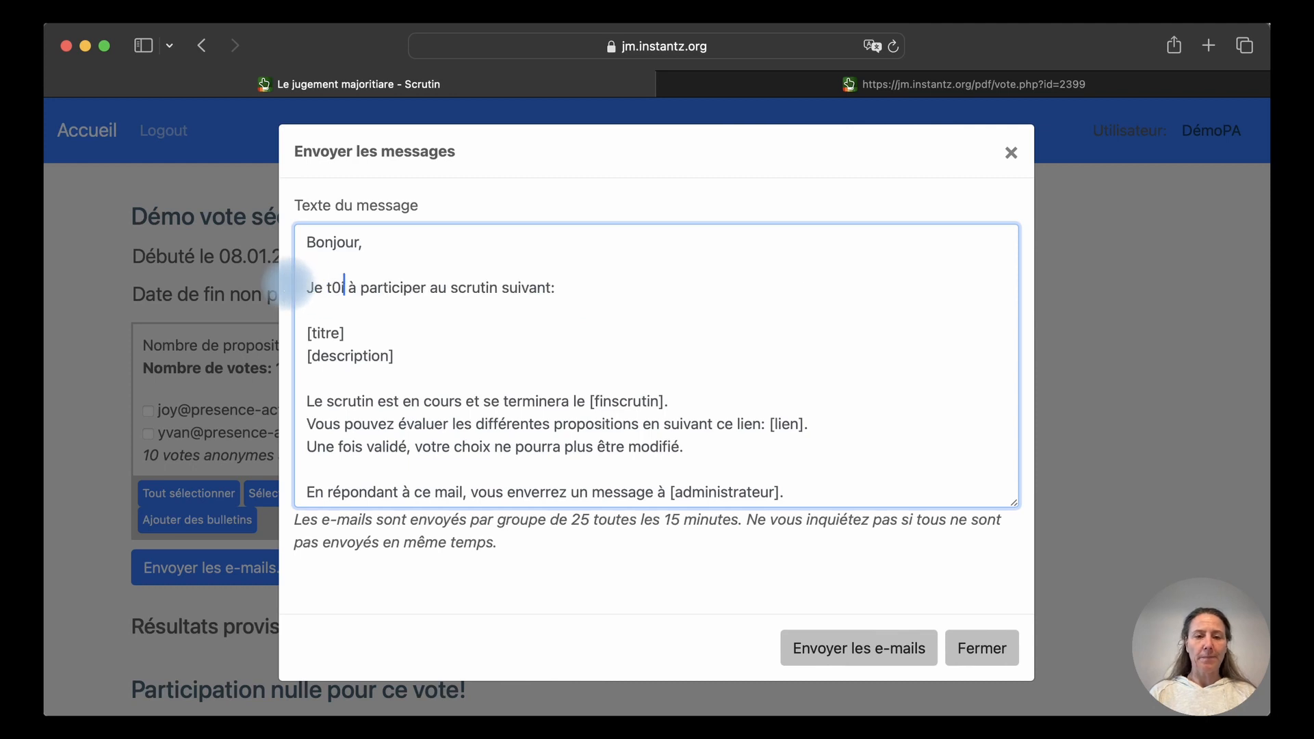
{"action": "key", "text": "BackSpace"}
{"action": "type", "text": "'invite"}
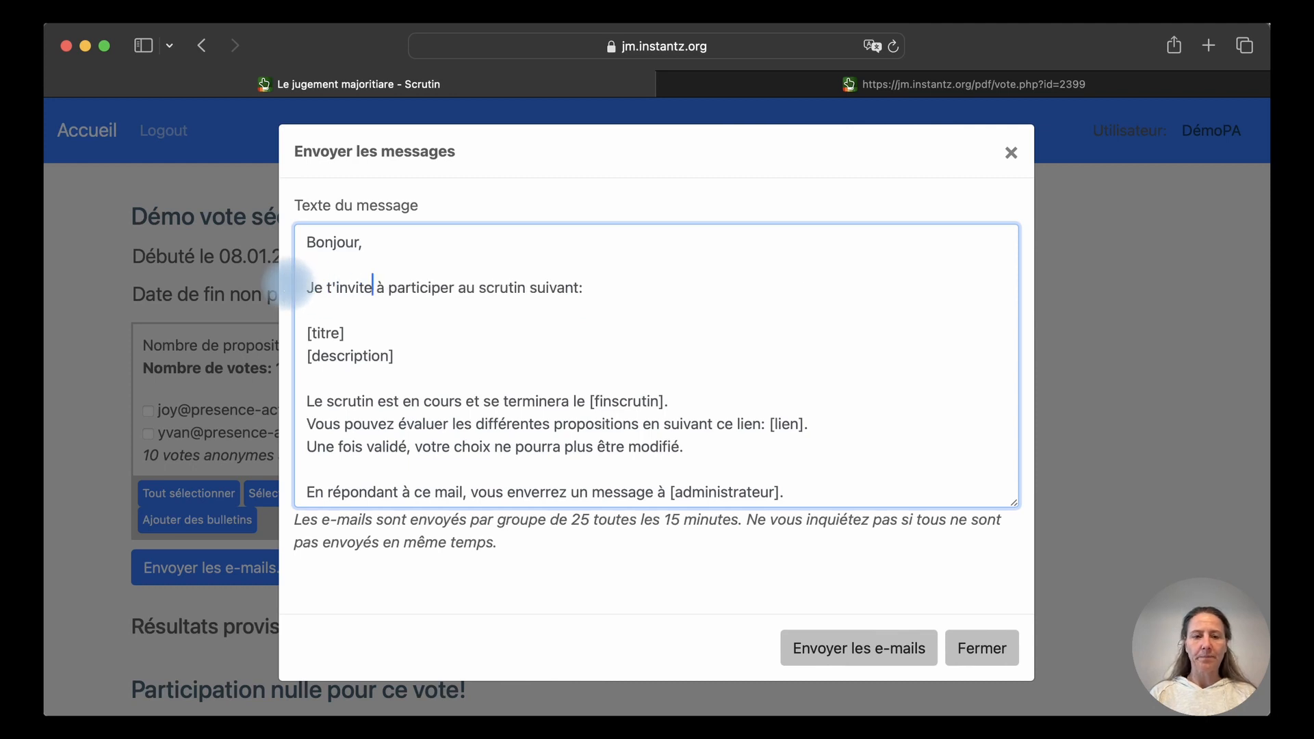
Delete the end-date clause mentioning [finscrutin] from the invitation text
{"action": "left_click", "coordinate": [352, 336]}
{"action": "left_click_drag", "start_coordinate": [352, 335], "coordinate": [308, 331]}
{"action": "left_click_drag", "start_coordinate": [397, 355], "coordinate": [293, 331]}
{"action": "left_click", "coordinate": [403, 377]}
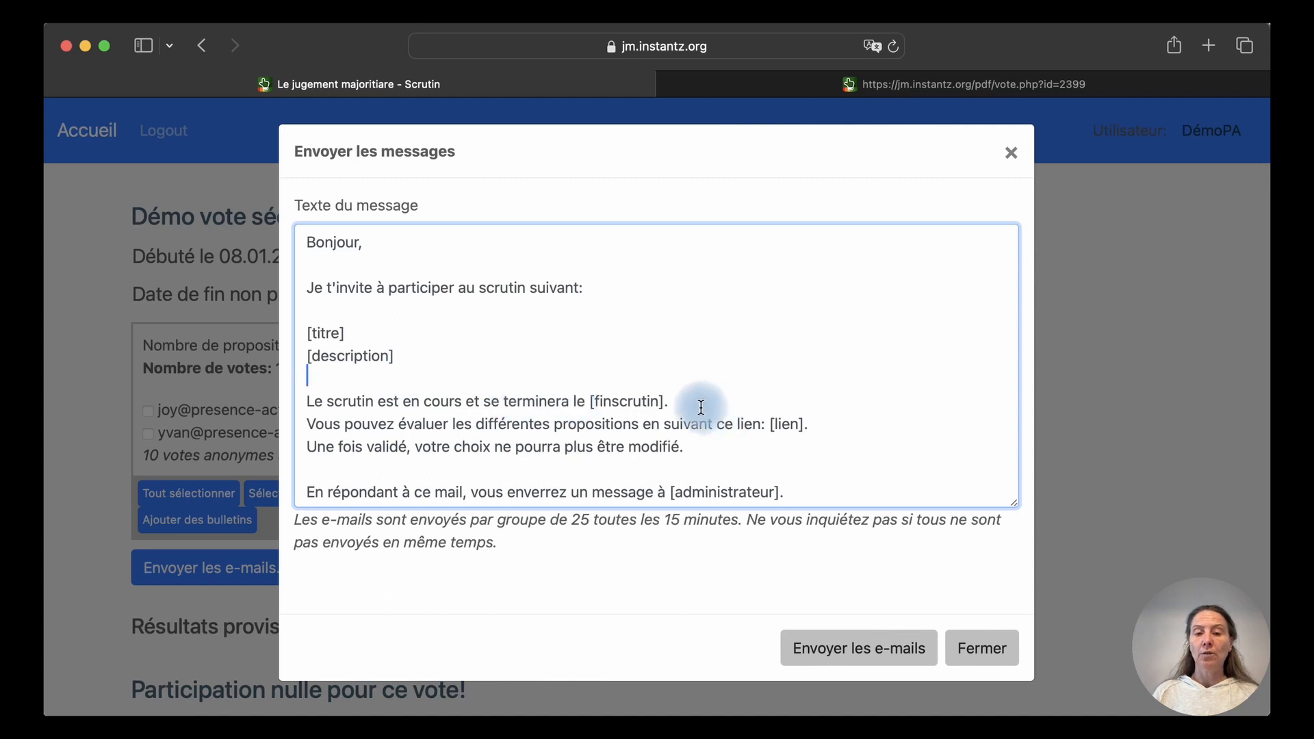
{"action": "left_click_drag", "start_coordinate": [466, 403], "coordinate": [664, 401]}
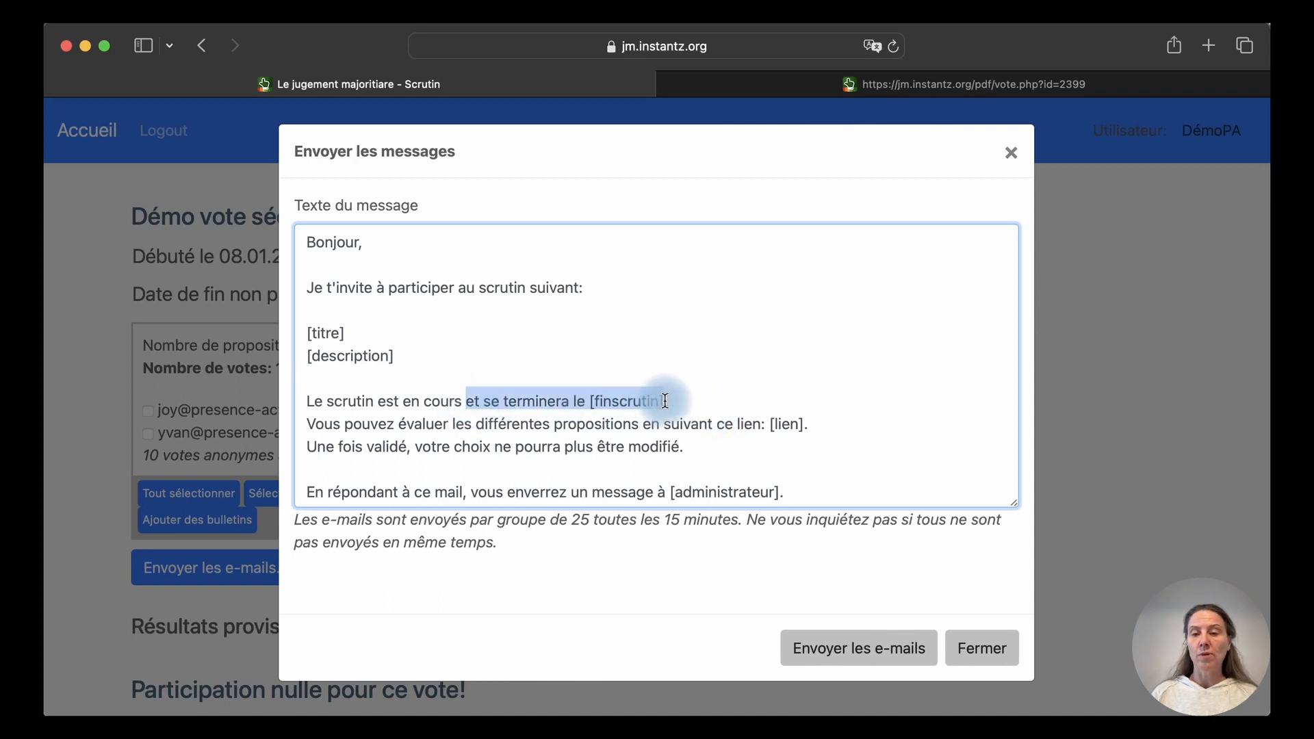
{"action": "key", "text": "BackSpace"}
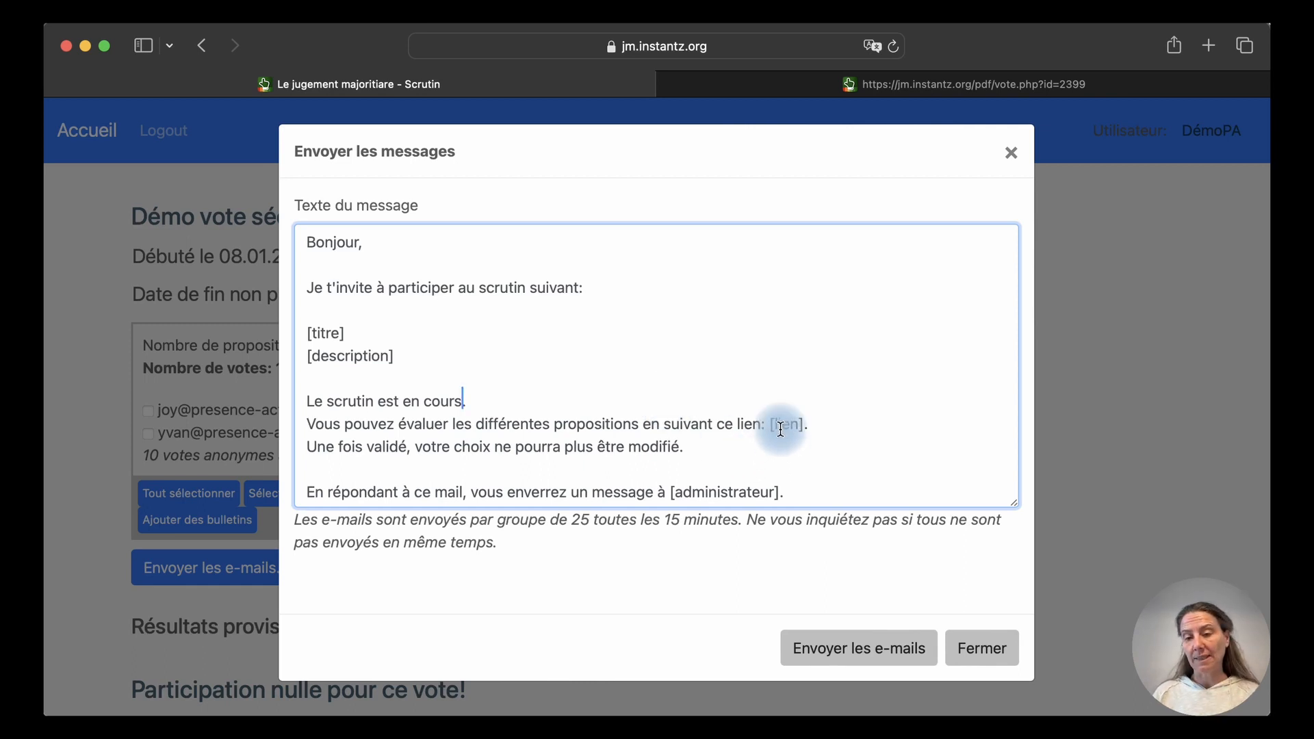
{"action": "left_click_drag", "start_coordinate": [770, 425], "coordinate": [809, 439]}
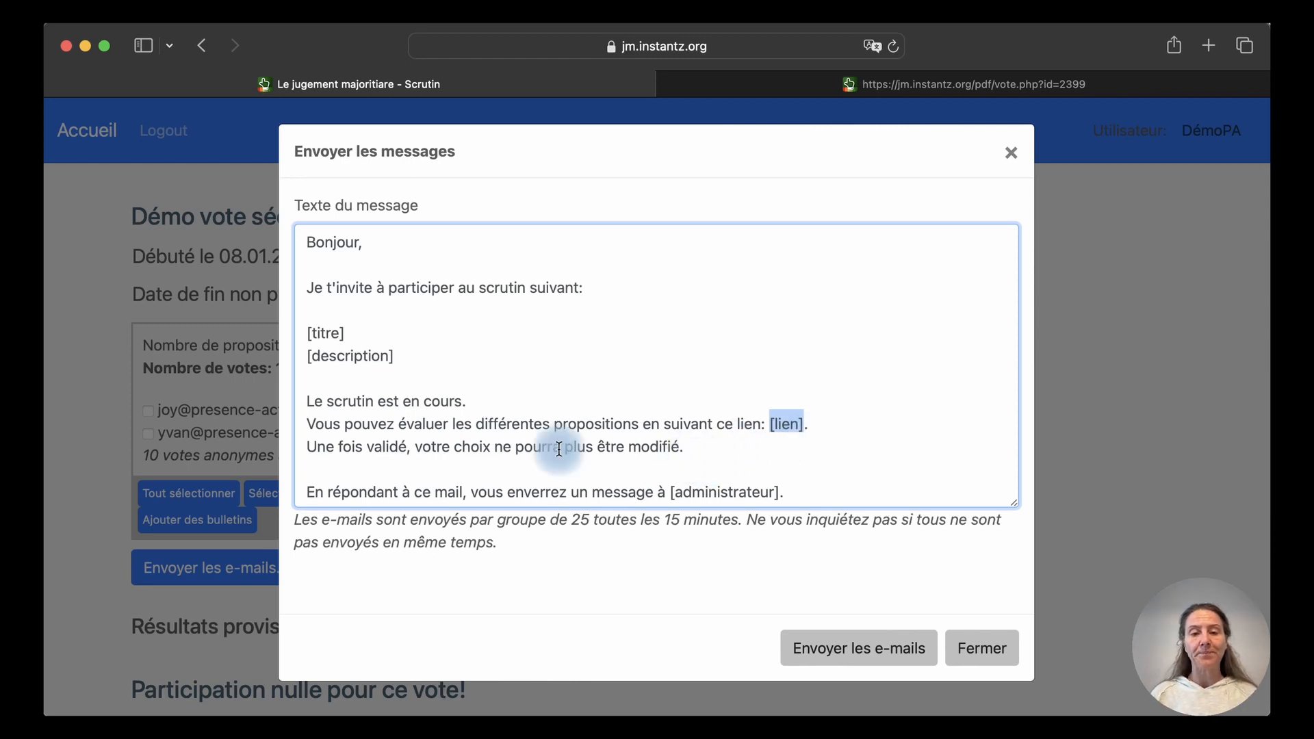
Delete the invitation's closing paragraph and default signature
{"action": "scroll", "coordinate": [551, 455], "scroll_direction": "down", "scroll_amount": 2}
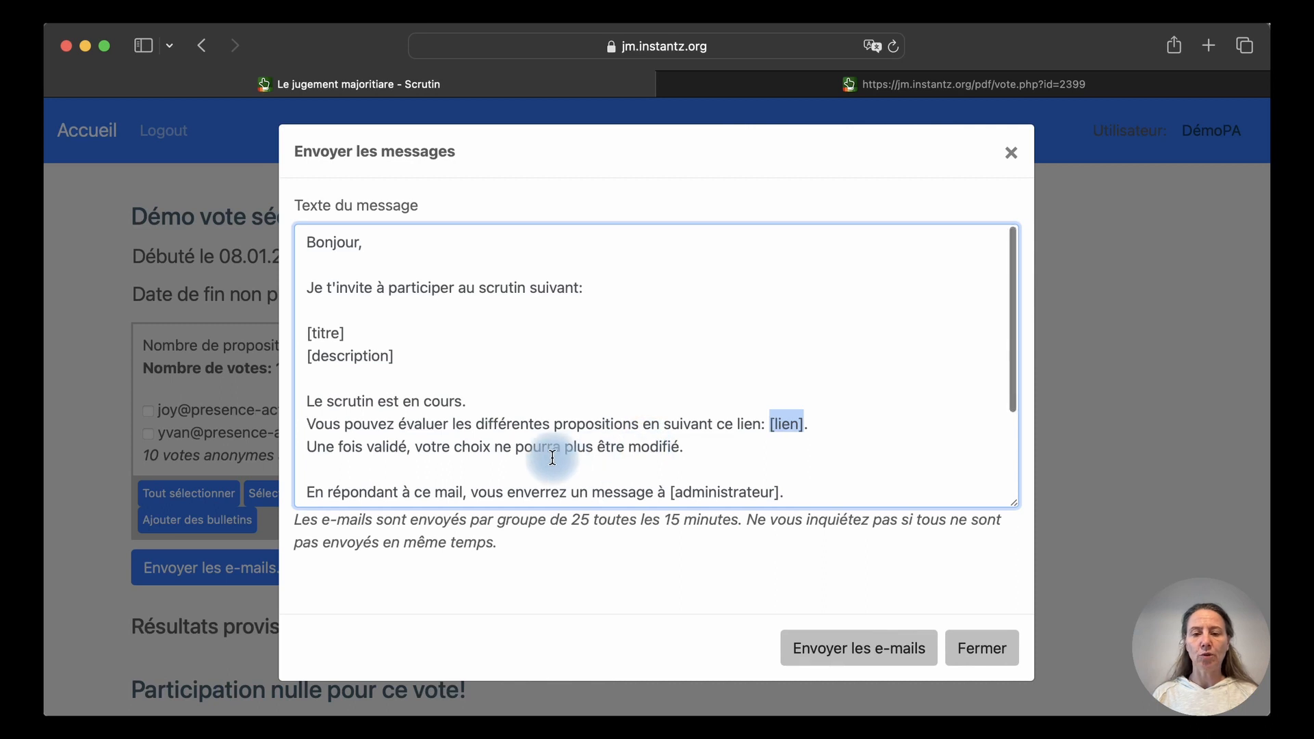
{"action": "scroll", "coordinate": [552, 455], "scroll_direction": "up", "scroll_amount": 1}
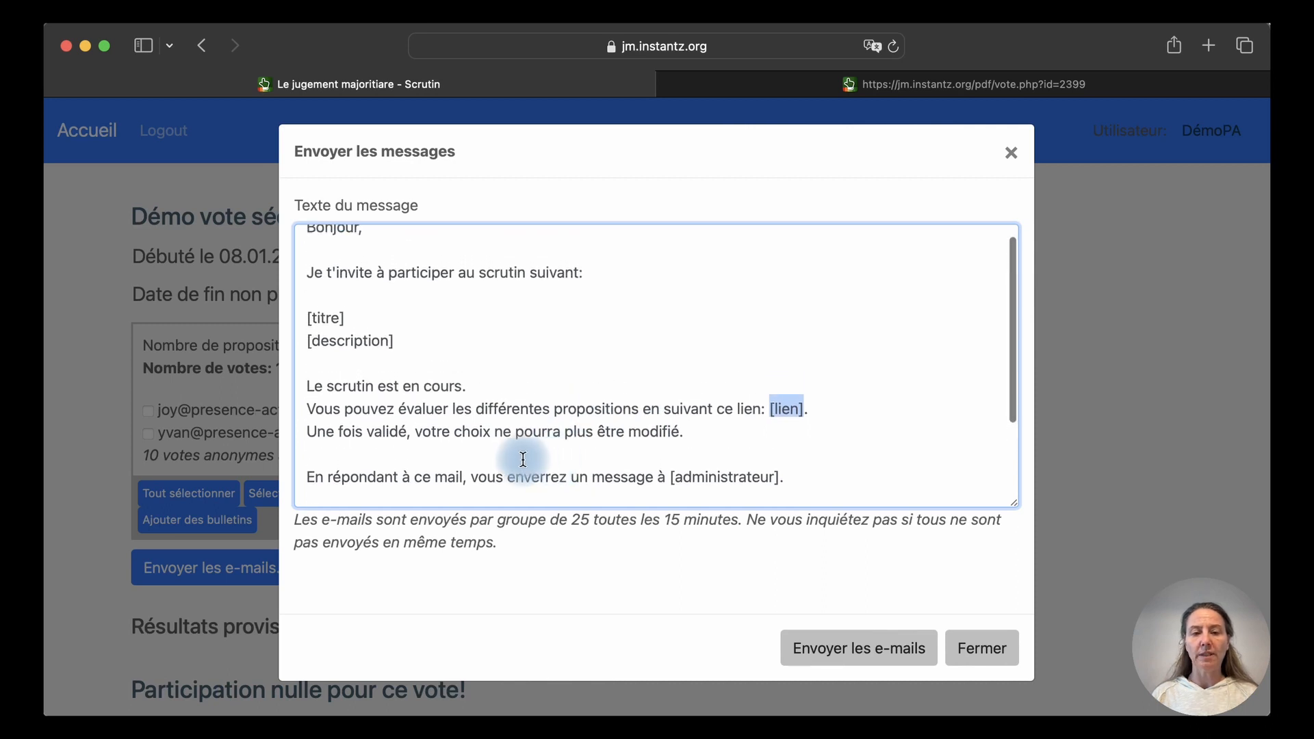
{"action": "left_click", "coordinate": [332, 274]}
{"action": "left_click_drag", "start_coordinate": [315, 409], "coordinate": [395, 410]}
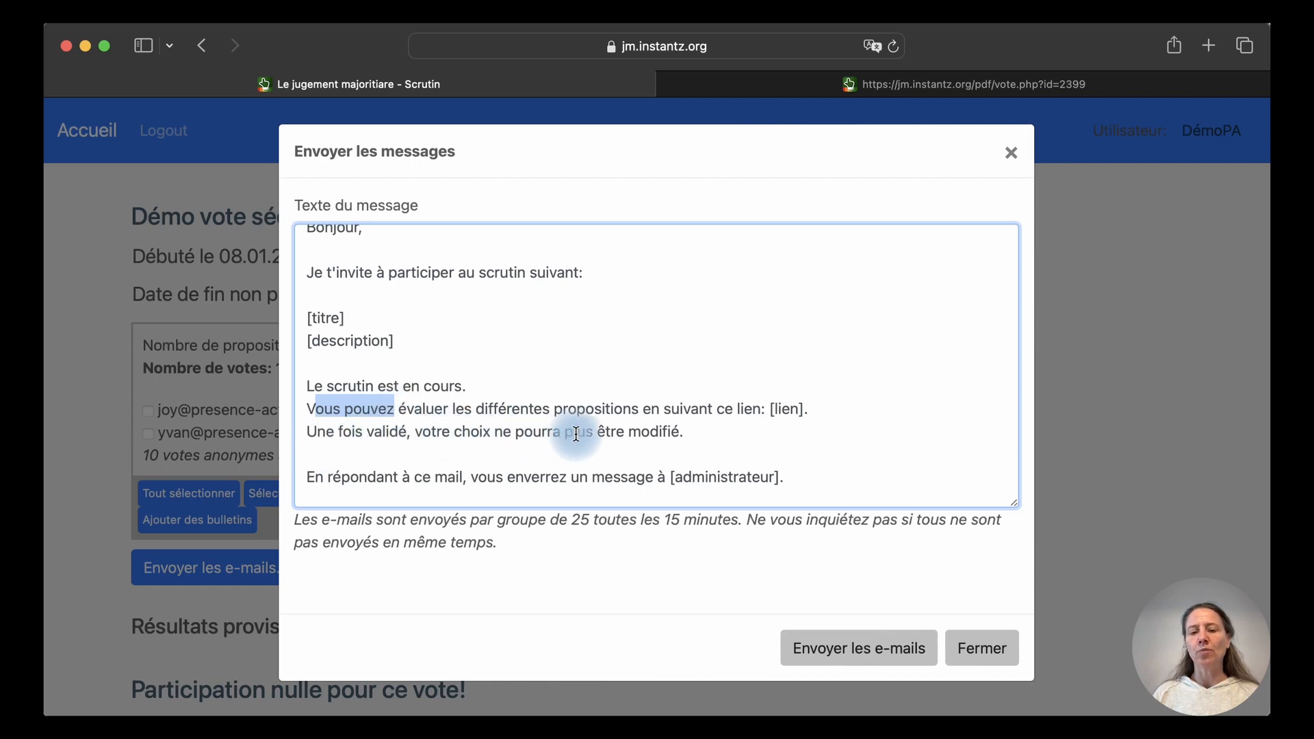
{"action": "scroll", "coordinate": [574, 451], "scroll_direction": "down", "scroll_amount": 2}
{"action": "left_click_drag", "start_coordinate": [308, 390], "coordinate": [382, 546]}
{"action": "key", "text": "BackSpace"}
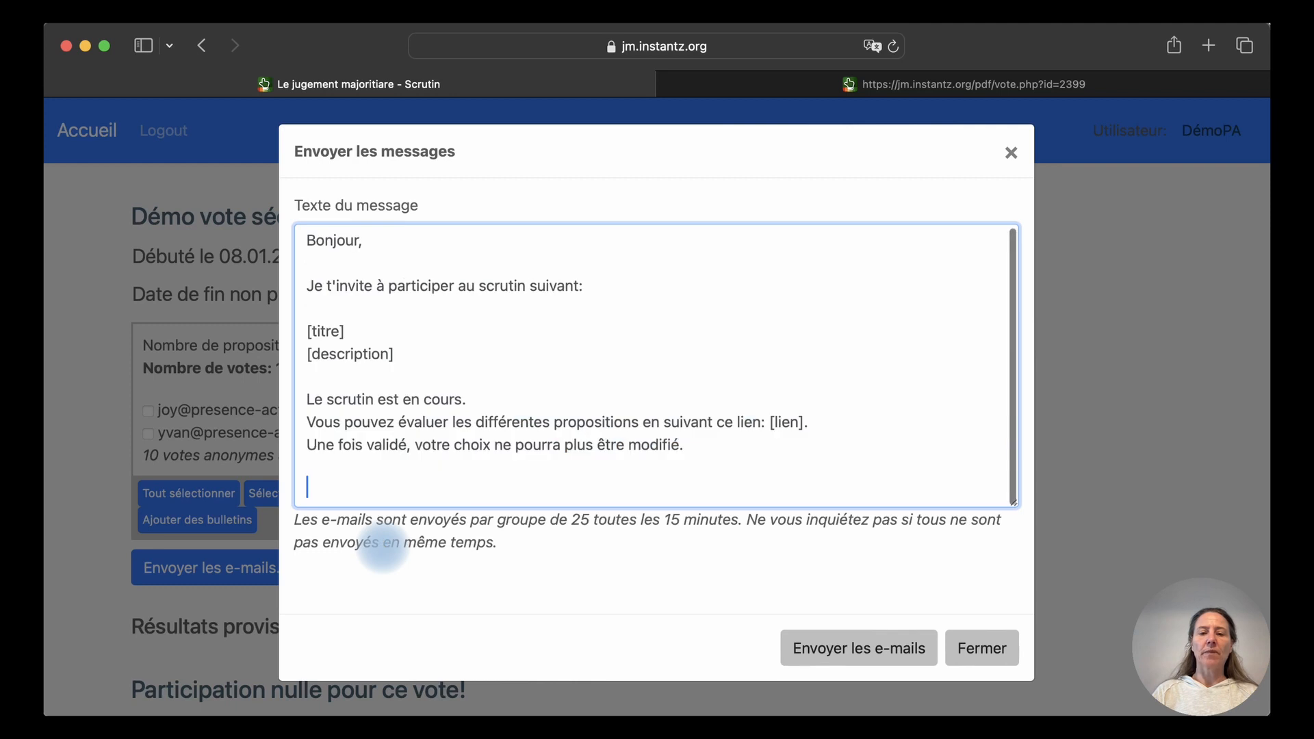
End with 'Merci beaucoup,' and the sender's first name, then send the e-mails
{"action": "type", "text": "Merci"}
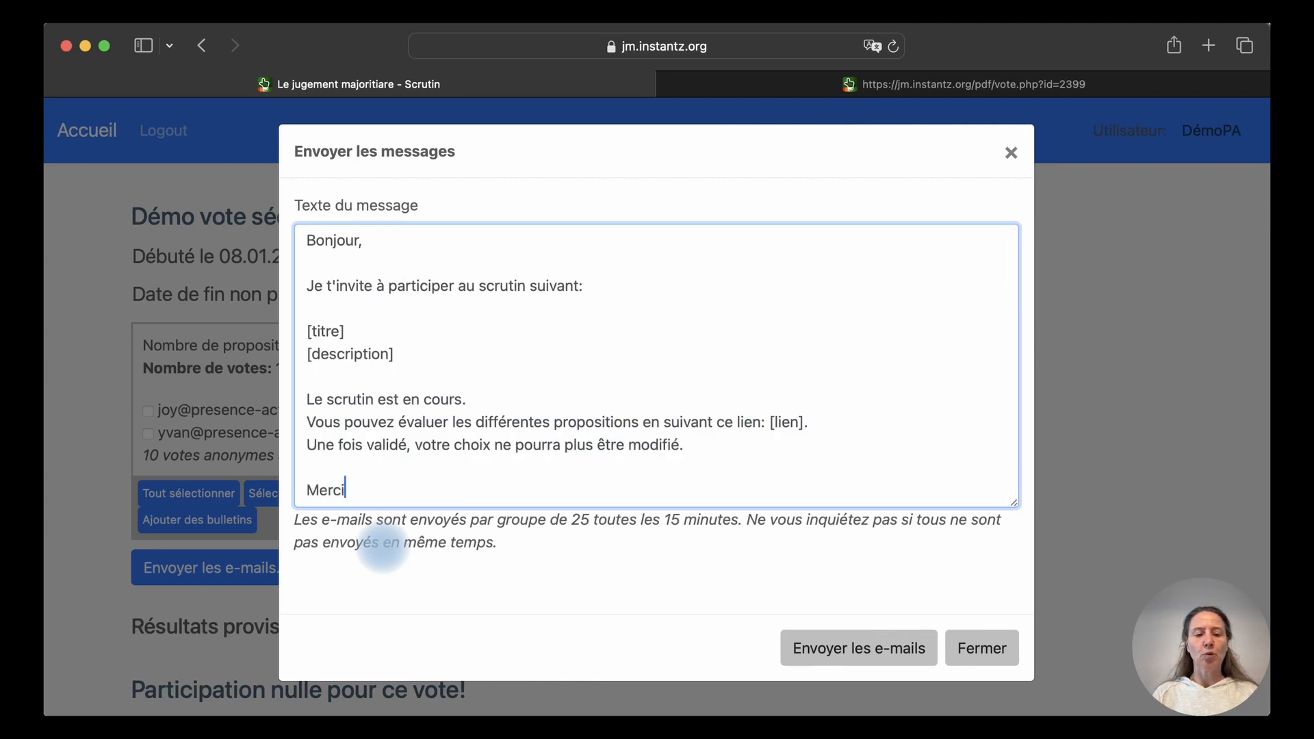
{"action": "type", "text": " beuaou"}
{"action": "key", "text": "BackSpace"}
{"action": "key", "text": "BackSpace"}
{"action": "key", "text": "BackSpace"}
{"action": "key", "text": "BackSpace"}
{"action": "key", "text": "BackSpace"}
{"action": "type", "text": "eacu"}
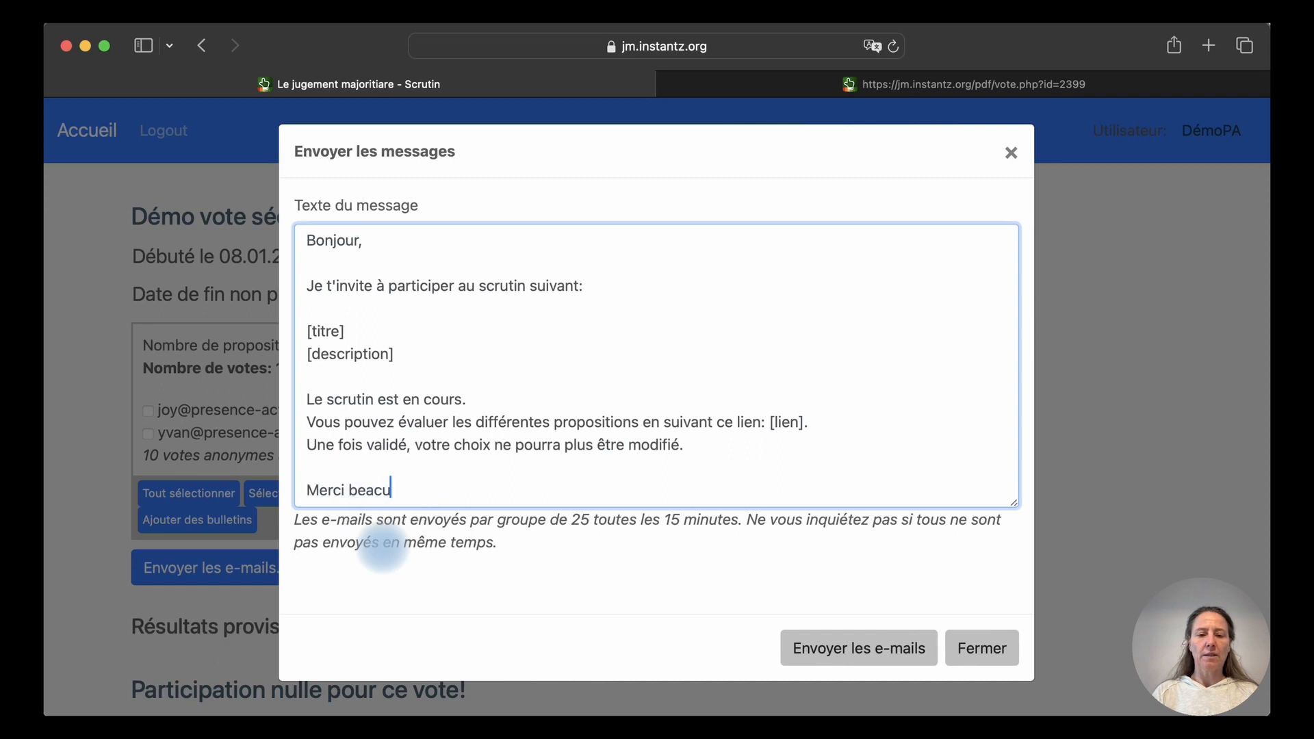
{"action": "type", "text": "oup,"}
{"action": "key", "text": "Return"}
{"action": "type", "text": "Joy"}
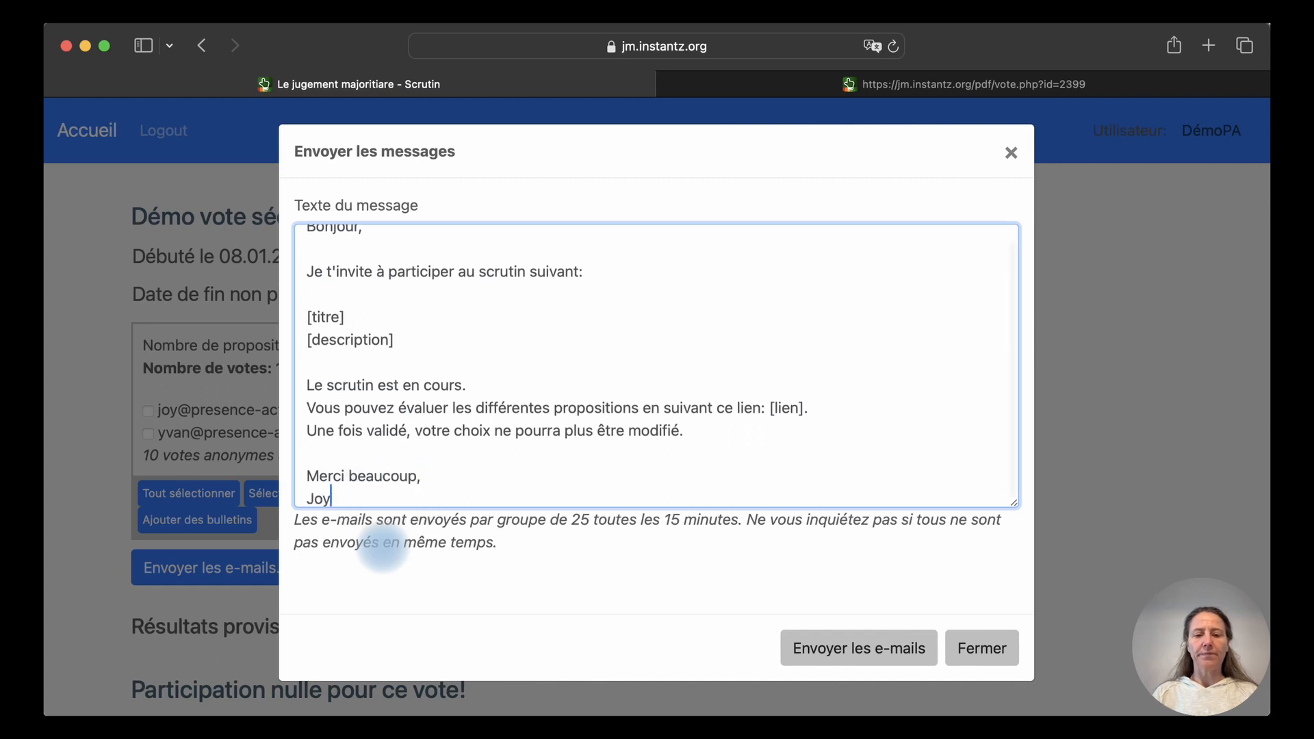
{"action": "left_click", "coordinate": [830, 652]}
Check the per-voter message counts on the poll page and refocus the browser window
{"action": "left_click", "coordinate": [347, 369]}
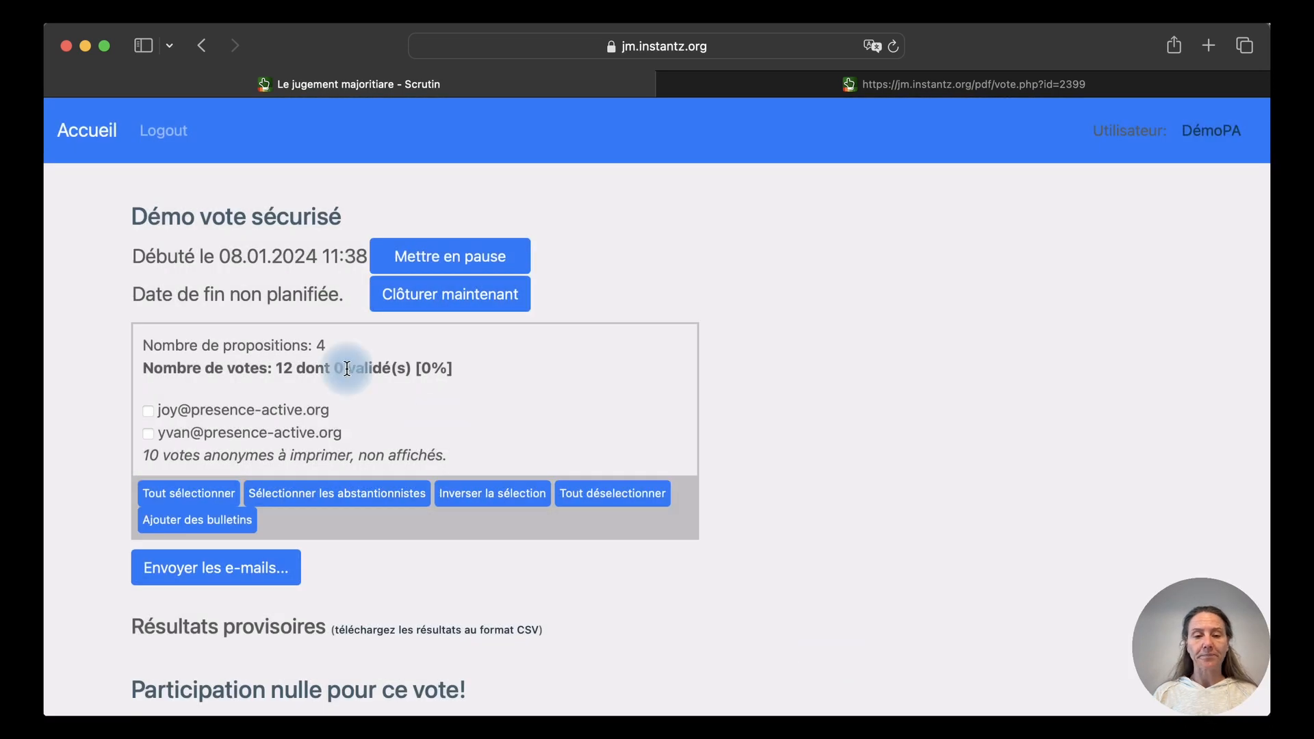
{"action": "left_click", "coordinate": [511, 509]}
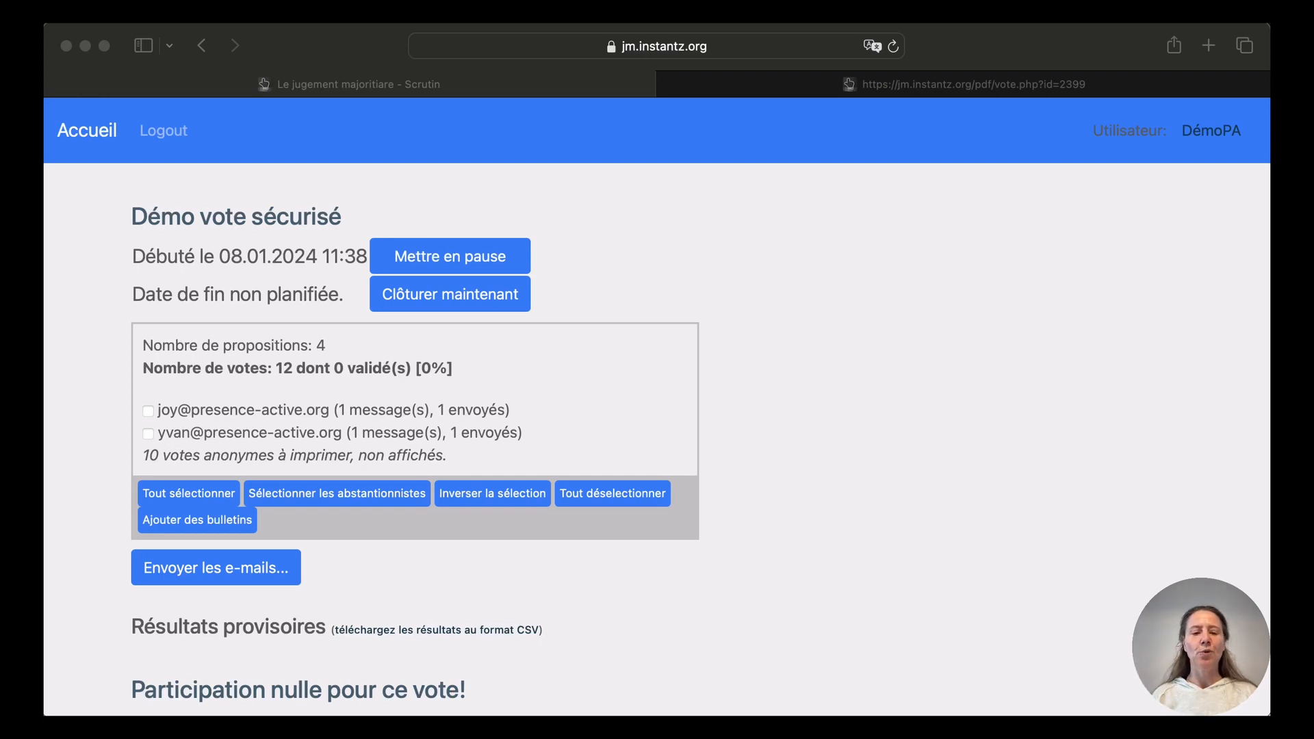
{"action": "left_click", "coordinate": [1021, 496]}
Reload to see the first voter marked A VOTÉ, then select the remaining abstainers
{"action": "key", "text": "super+r"}
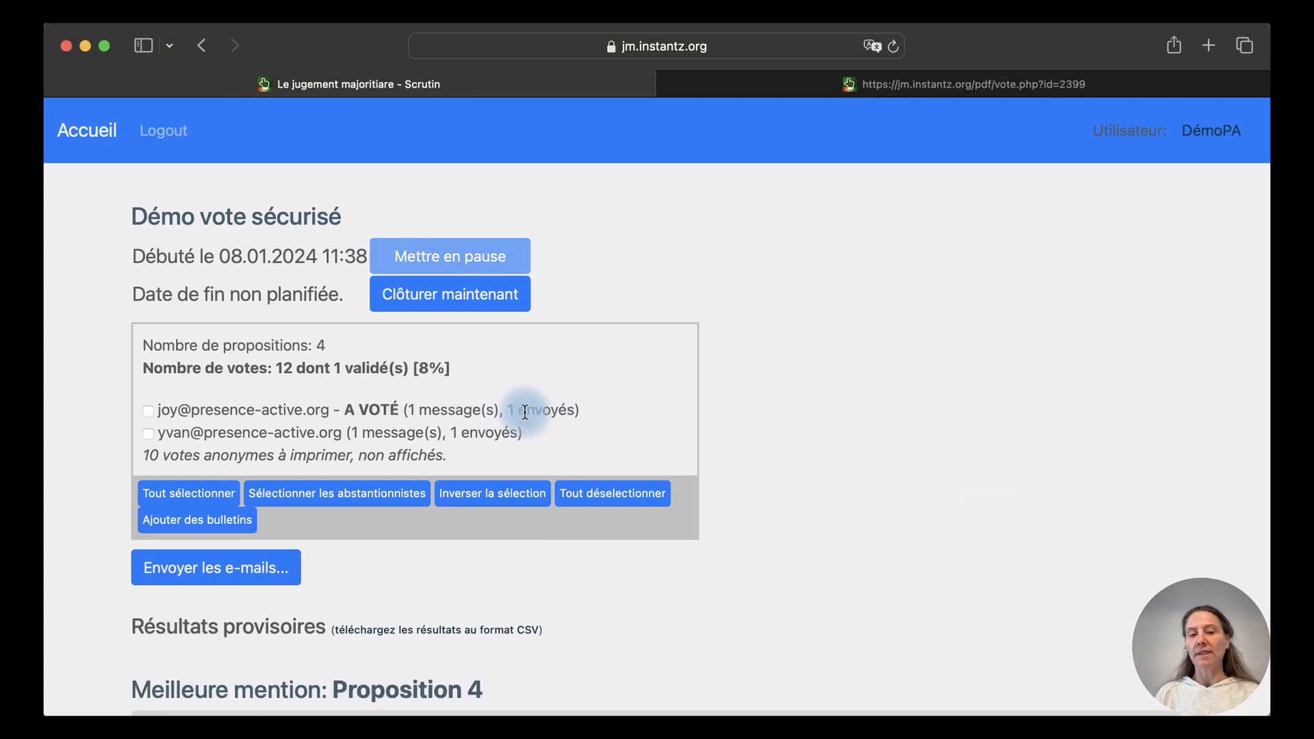
{"action": "left_click_drag", "start_coordinate": [344, 410], "coordinate": [399, 410]}
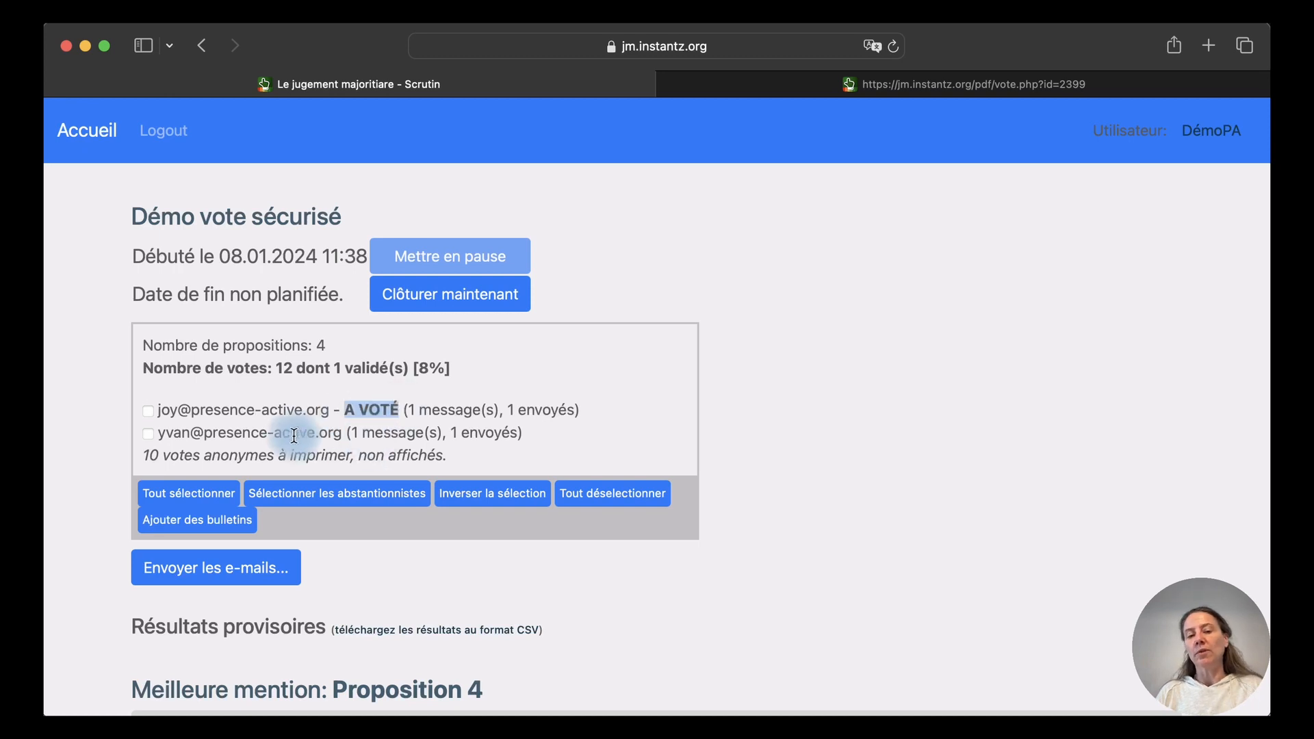
{"action": "left_click", "coordinate": [564, 433]}
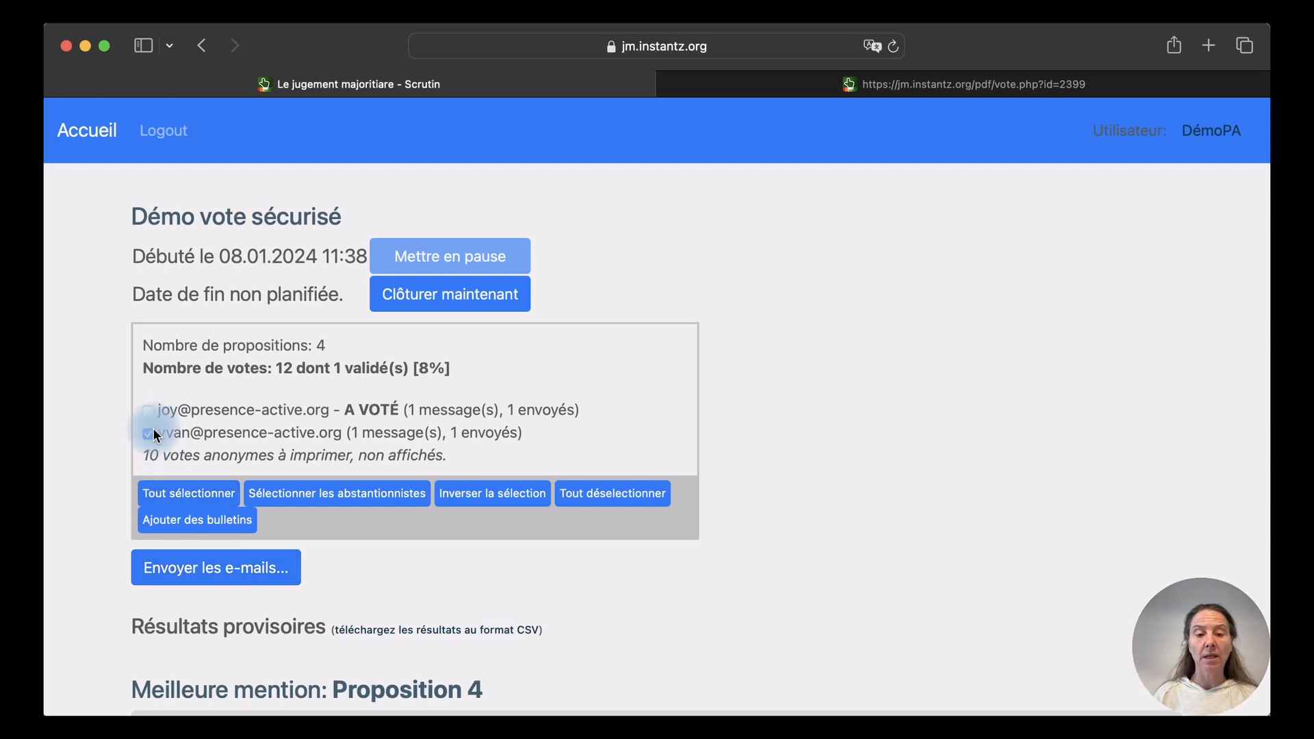
{"action": "left_click", "coordinate": [335, 505]}
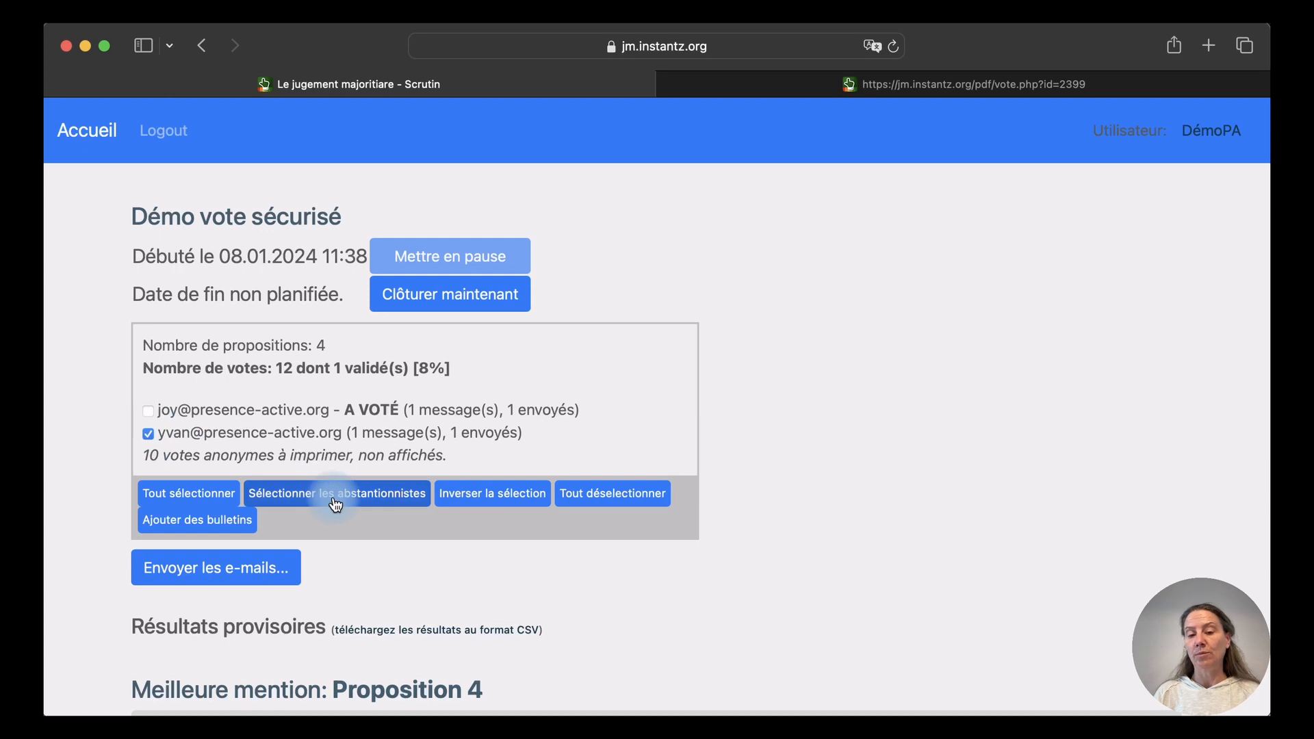
Write the reminder opening 'Re-Bonjour,' and remove 'et se terminera le [finscrutin]'
{"action": "left_click", "coordinate": [199, 577]}
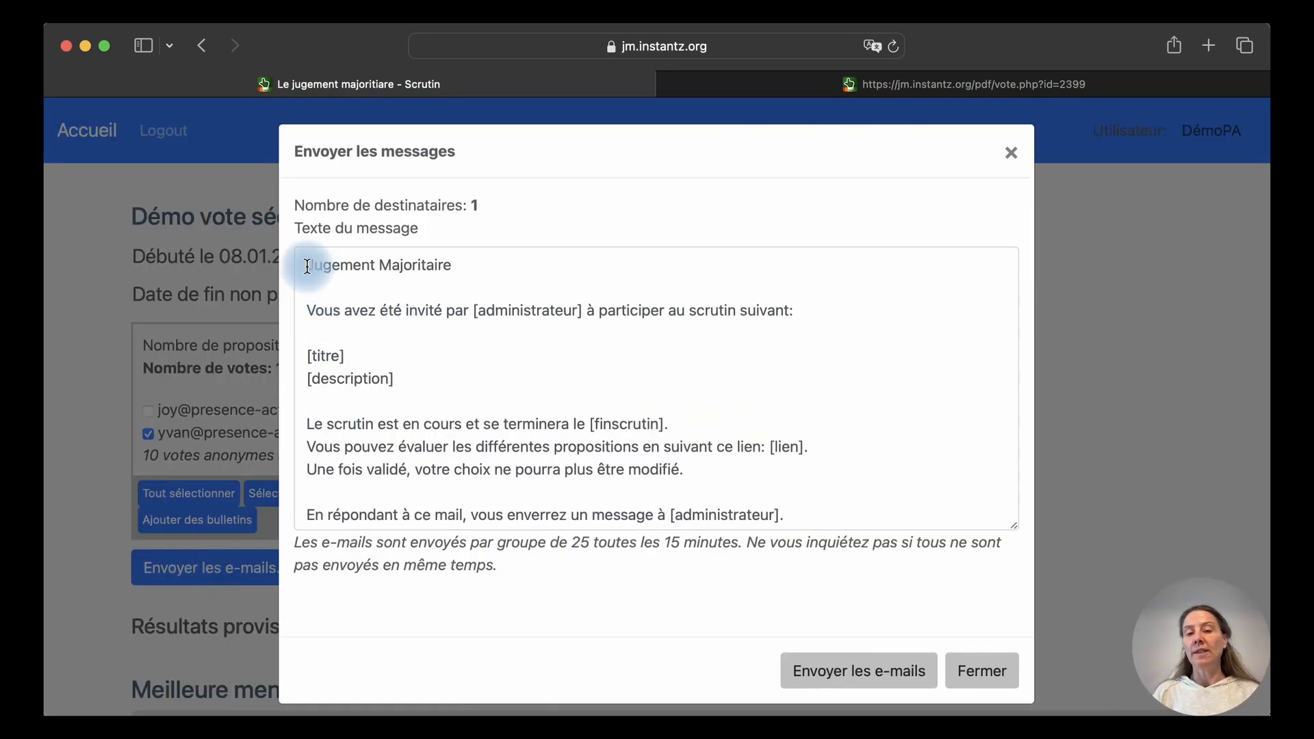
{"action": "left_click_drag", "start_coordinate": [307, 267], "coordinate": [463, 261]}
{"action": "type", "text": "Re-N"}
{"action": "key", "text": "BackSpace"}
{"action": "type", "text": "Bonjour"}
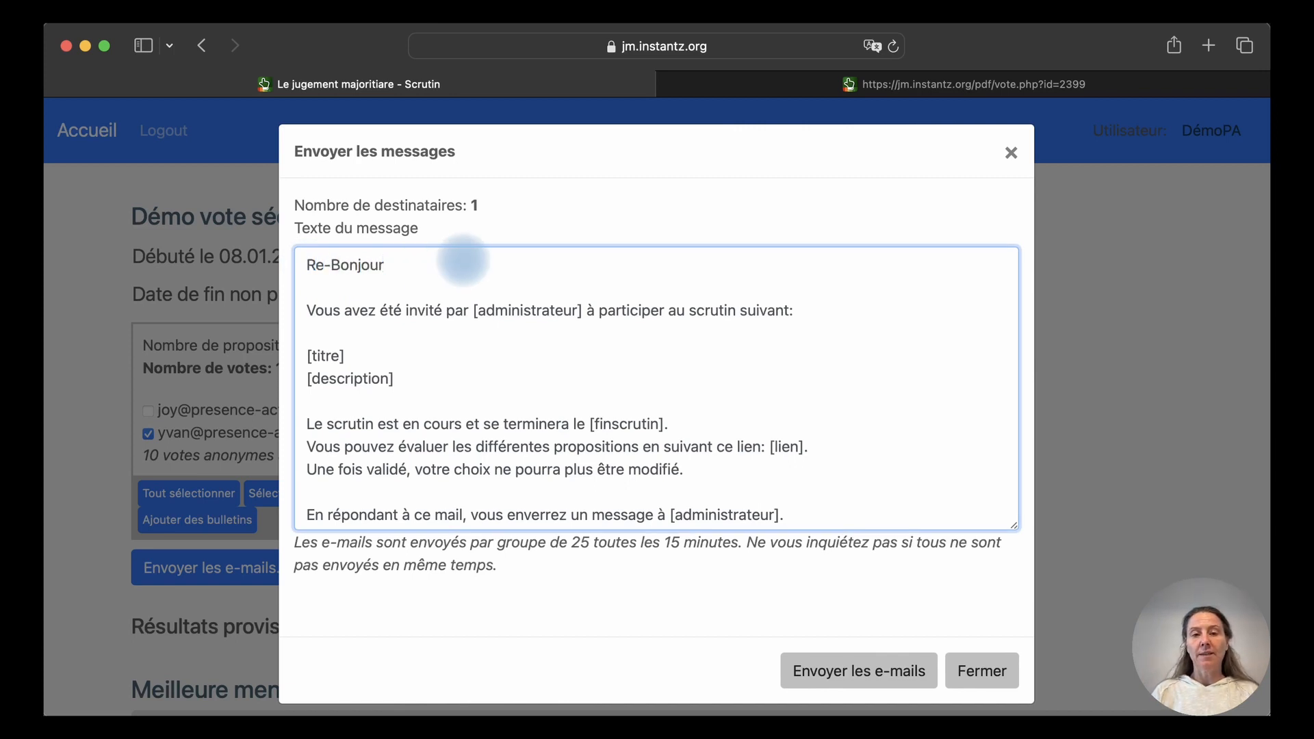
{"action": "type", "text": ","}
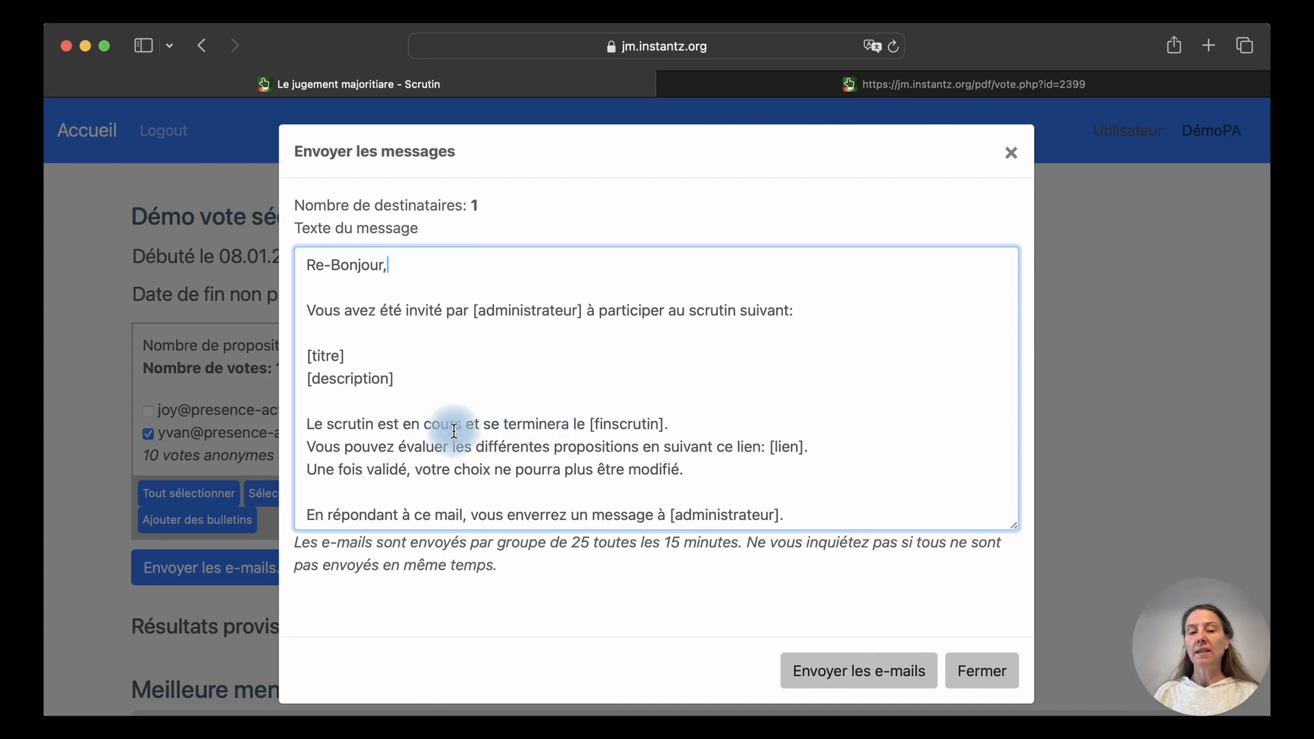
{"action": "left_click_drag", "start_coordinate": [464, 425], "coordinate": [667, 425]}
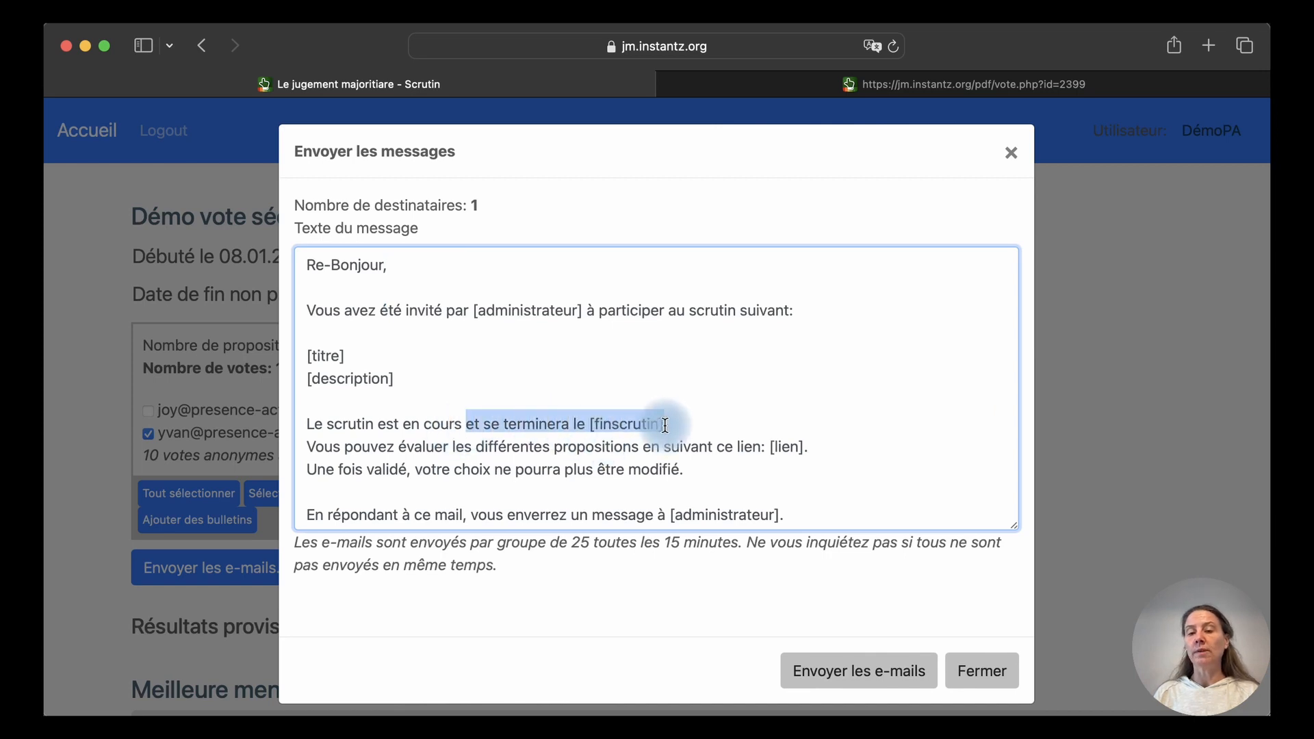
{"action": "key", "text": "BackSpace"}
{"action": "scroll", "coordinate": [664, 424], "scroll_direction": "down", "scroll_amount": 5}
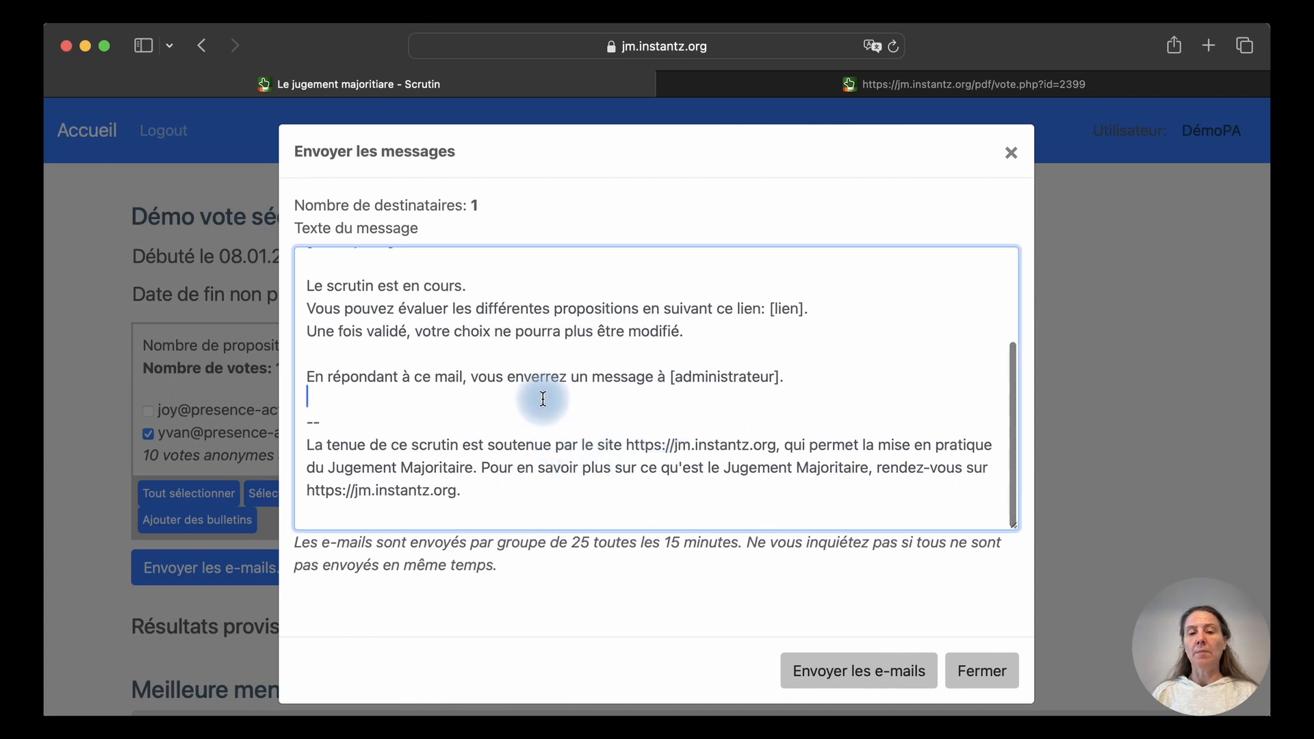
{"action": "scroll", "coordinate": [682, 449], "scroll_direction": "up", "scroll_amount": 2}
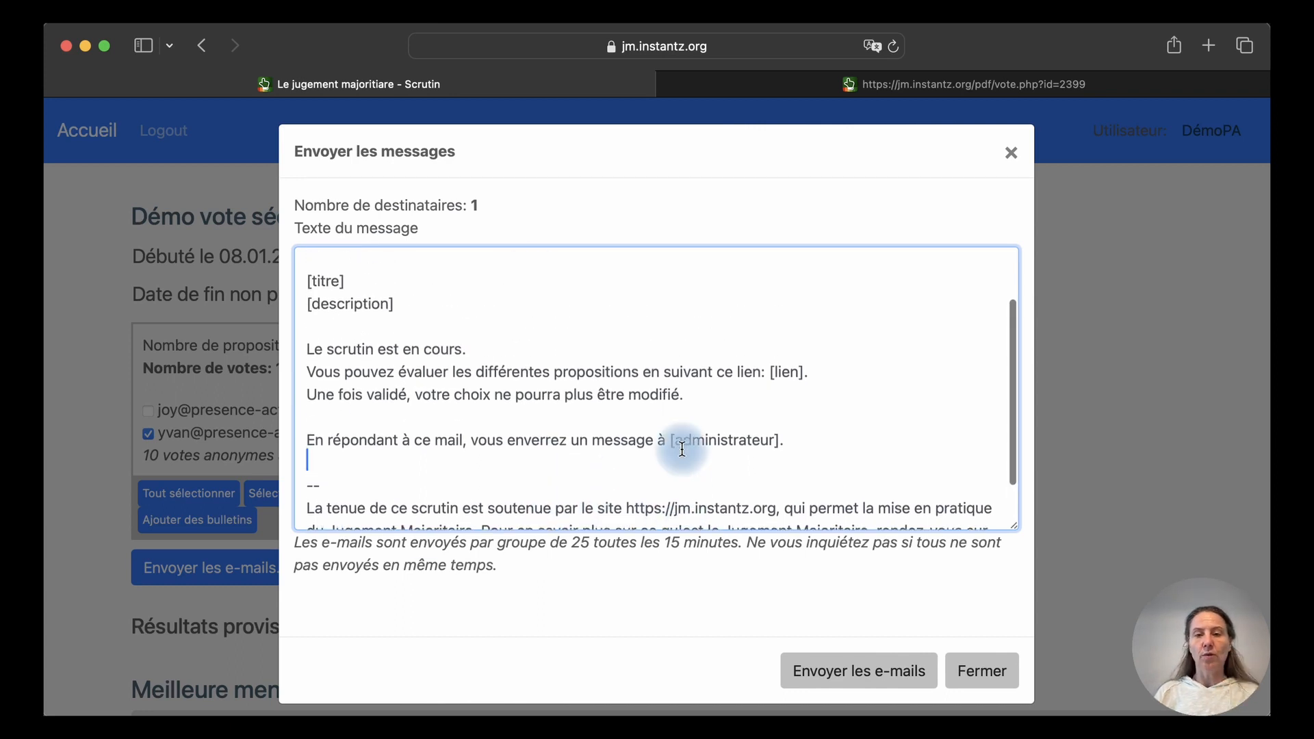
{"action": "scroll", "coordinate": [681, 449], "scroll_direction": "up", "scroll_amount": 3}
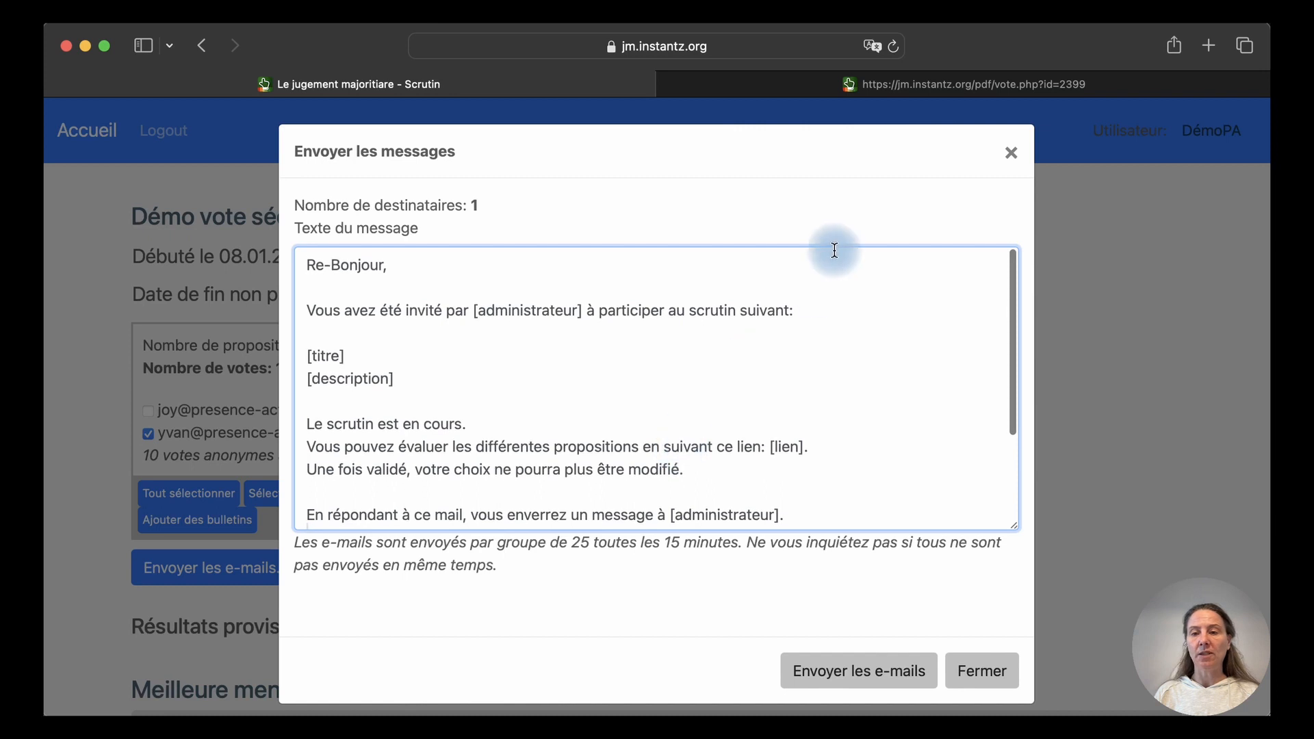
Send the reminder e-mail, then reload the poll to see both voters marked A VOTÉ
{"action": "left_click", "coordinate": [856, 676]}
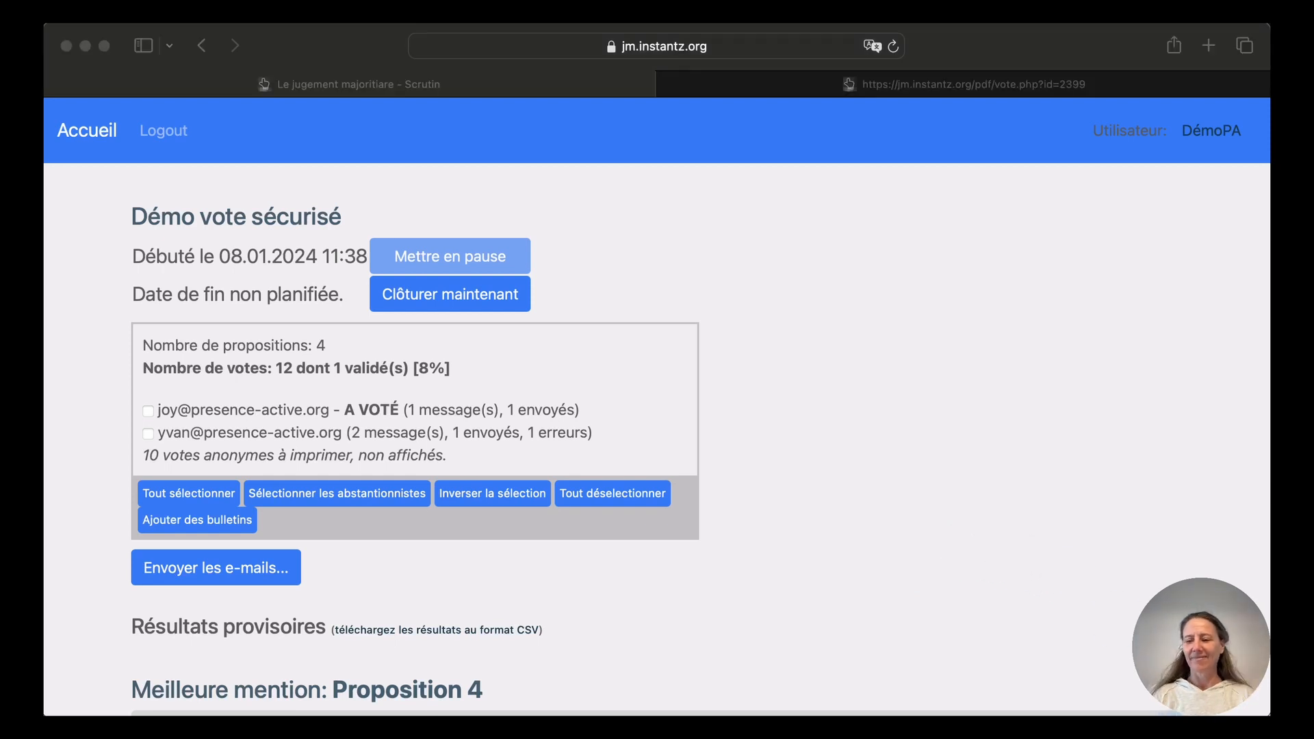
{"action": "left_click", "coordinate": [935, 479]}
{"action": "key", "text": "super+r"}
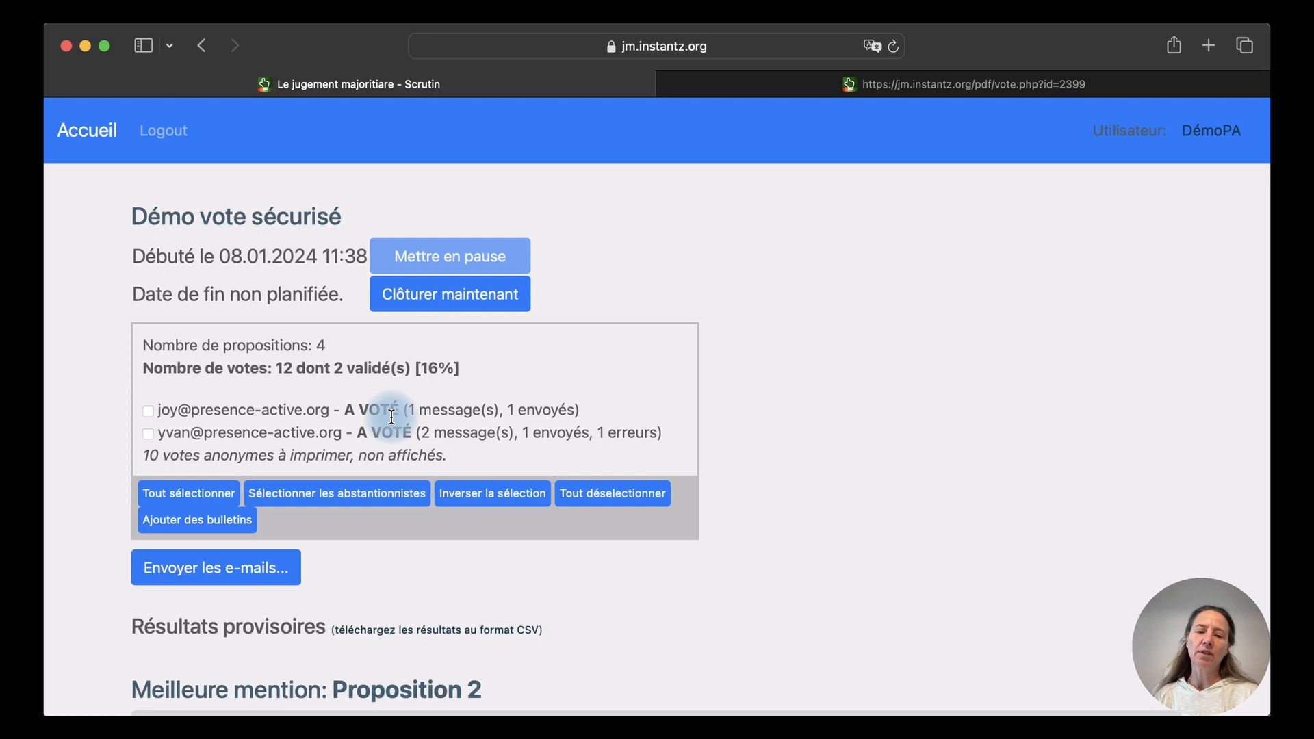
Scroll through the provisional results, with Proposition 2 ranked first, then back to the top
{"action": "scroll", "coordinate": [392, 417], "scroll_direction": "down", "scroll_amount": 10}
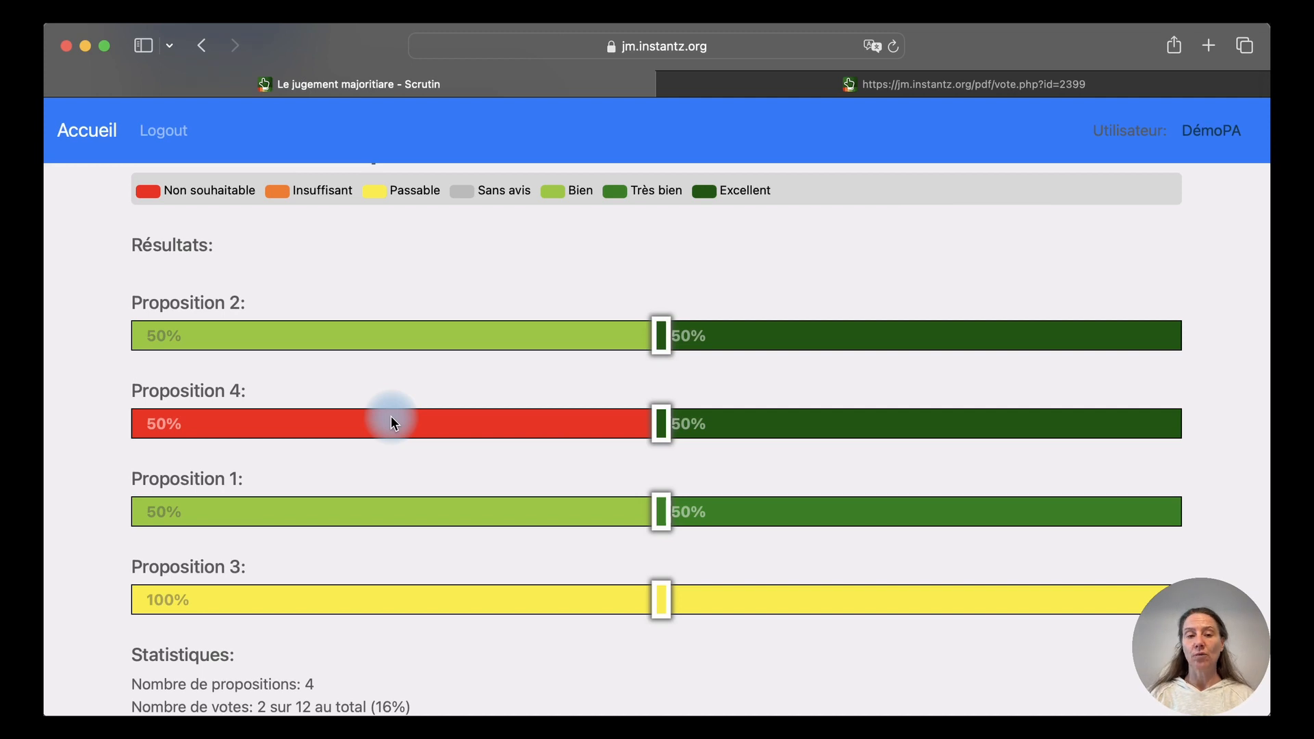
{"action": "scroll", "coordinate": [391, 416], "scroll_direction": "up", "scroll_amount": 6}
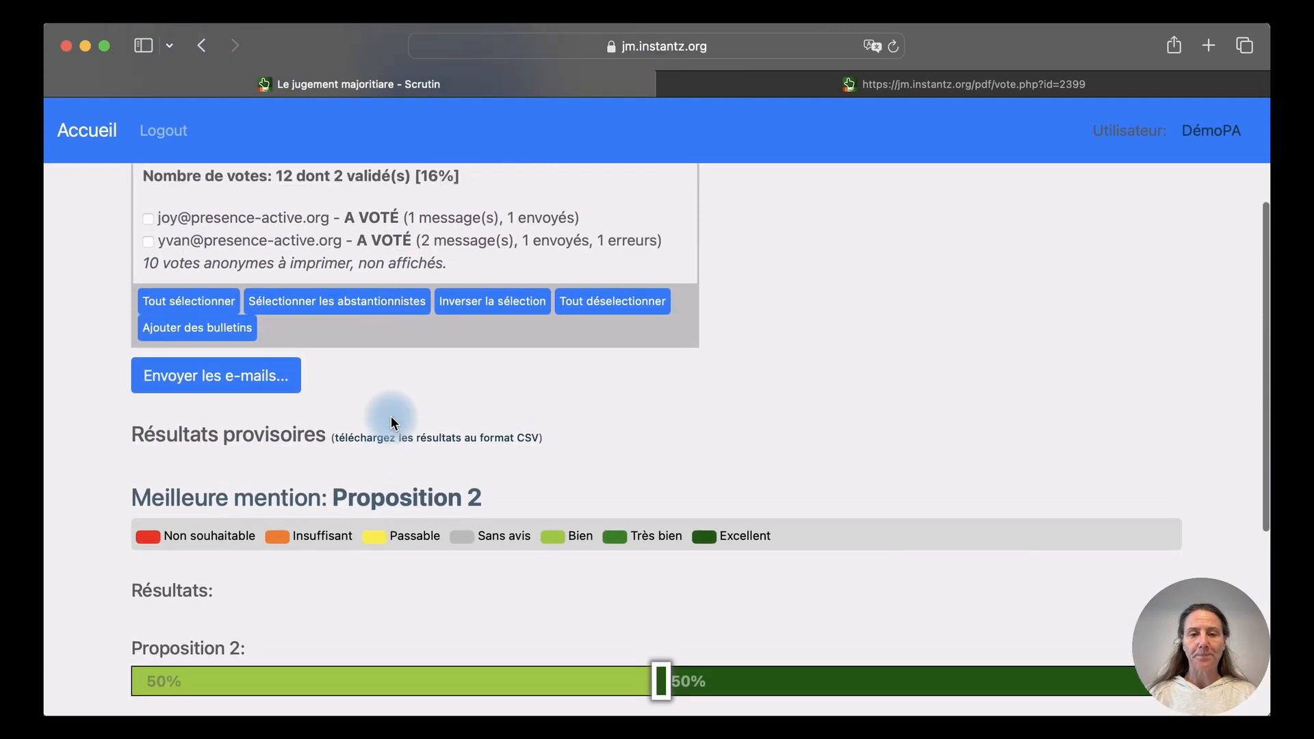
{"action": "scroll", "coordinate": [392, 416], "scroll_direction": "up", "scroll_amount": 3}
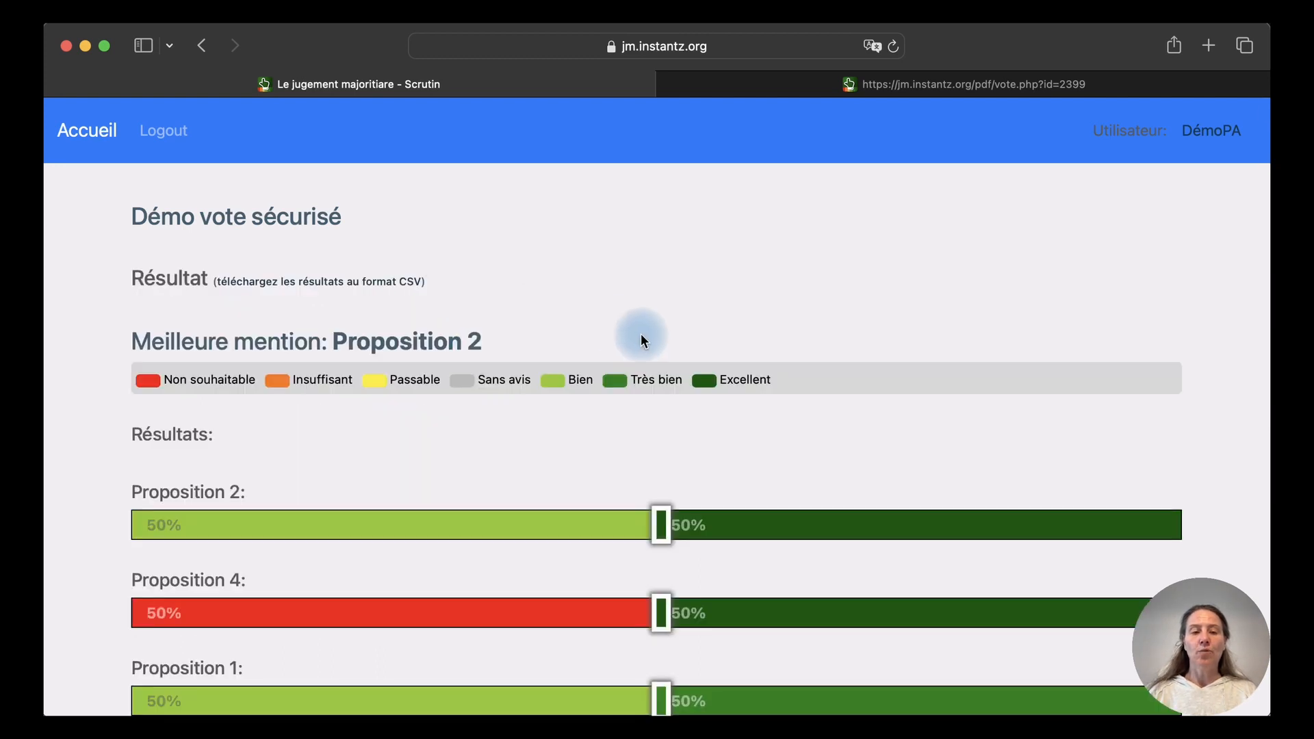
{"action": "scroll", "coordinate": [641, 334], "scroll_direction": "down", "scroll_amount": 5}
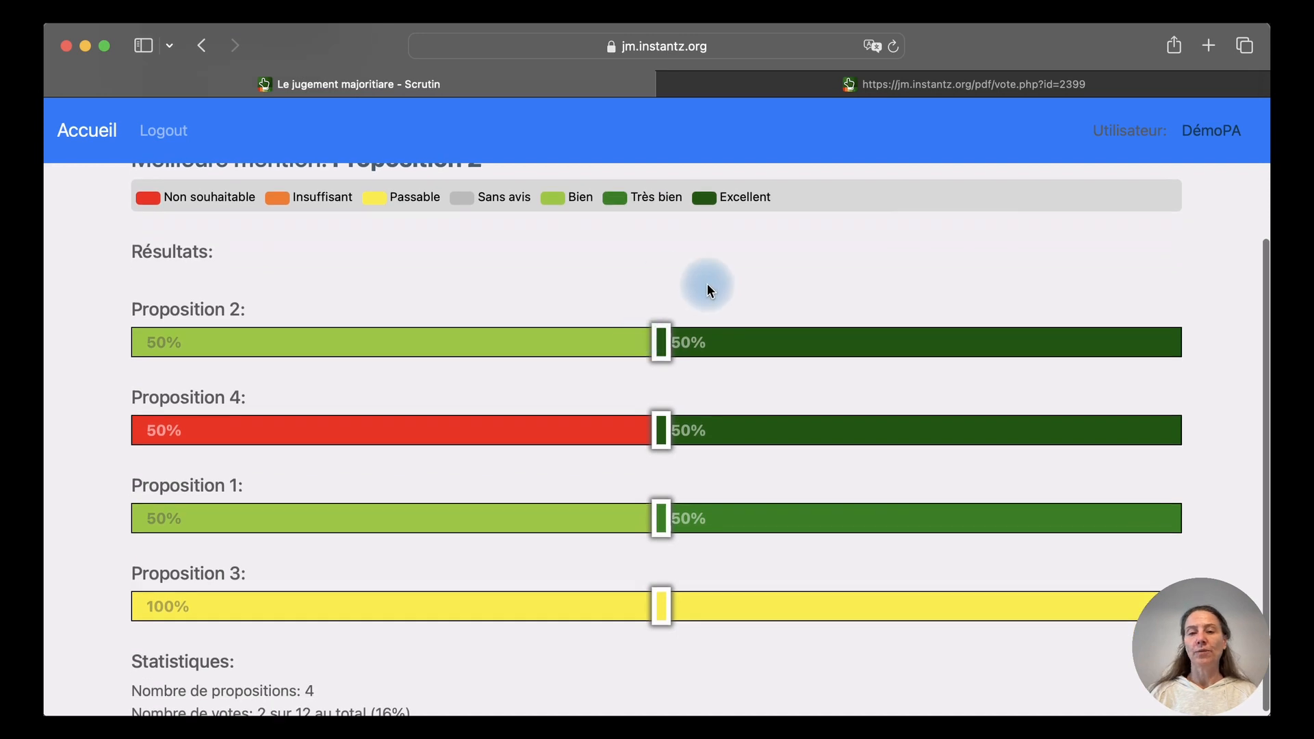